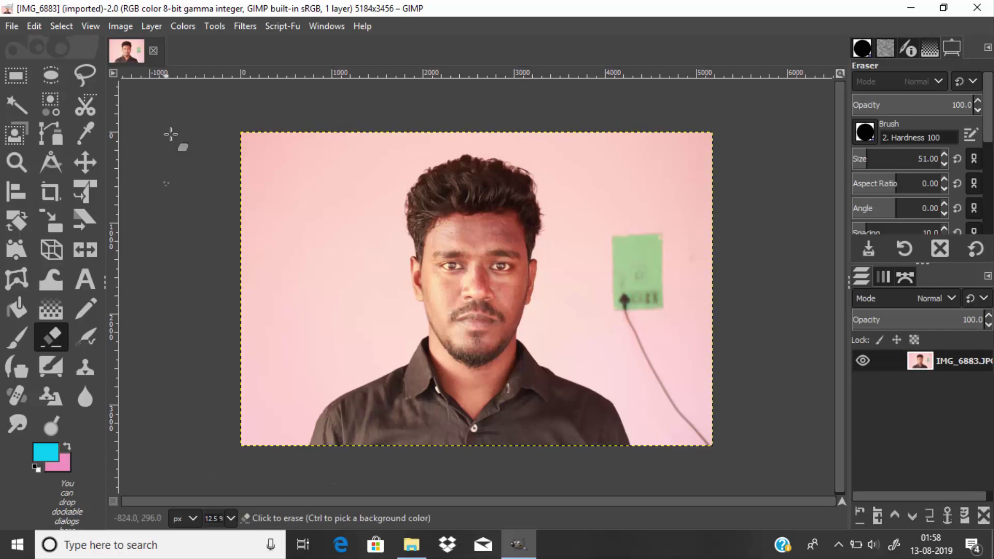
# - Start a path with the Paths tool at the photo's bottom edge and place curved anchors up the outer edge of the left sleeve
pyautogui.click(49, 139)
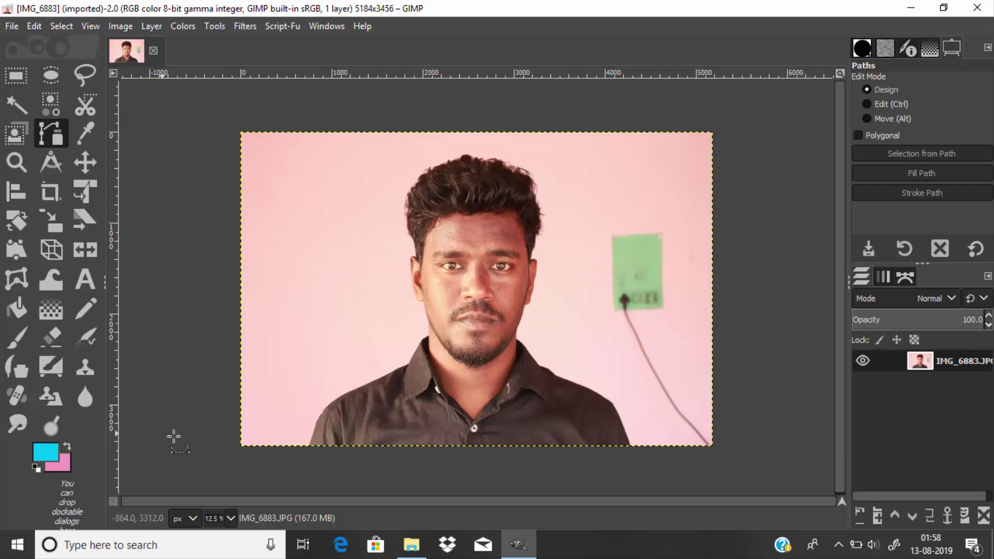
pyautogui.scroll(6, 226, 438)
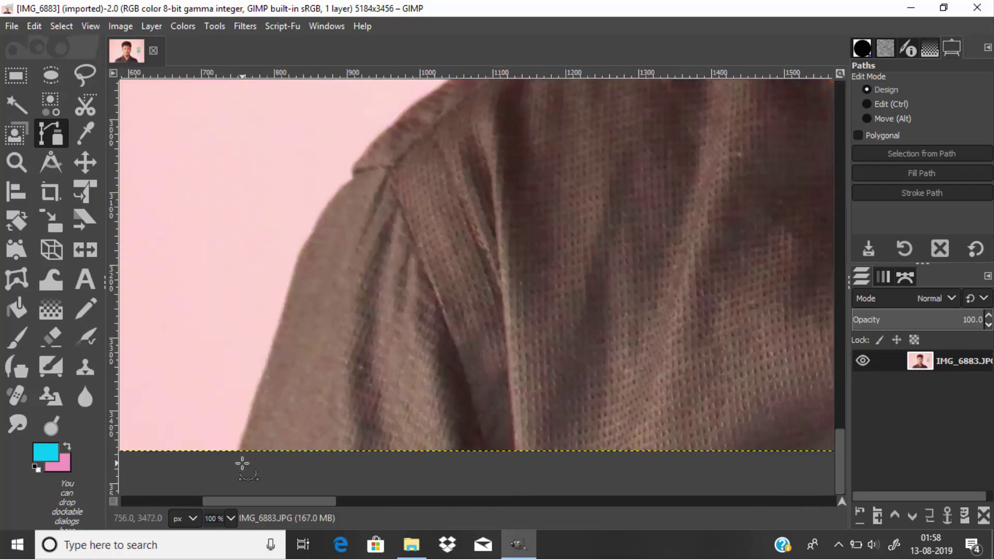
pyautogui.click(230, 456)
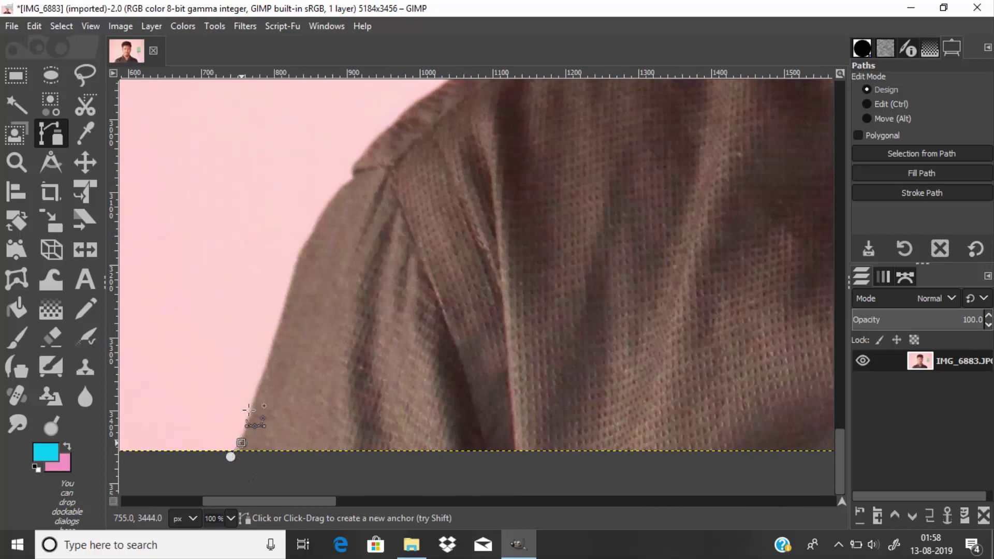
pyautogui.hotkey('ctrl', 'z')
pyautogui.click(237, 462)
pyautogui.moveTo(263, 376); pyautogui.dragTo(277, 335)
pyautogui.moveTo(295, 270); pyautogui.dragTo(343, 191)
# - Extend the path around the left shoulder seam and along the upper edge of the shoulder
pyautogui.scroll(5, 342, 192)
pyautogui.click(353, 388)
pyautogui.click(356, 369)
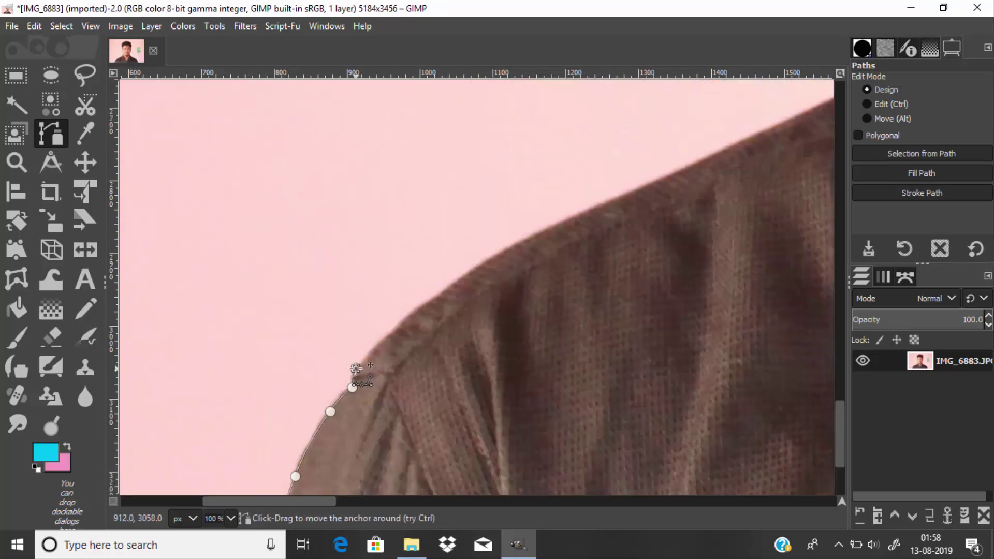
pyautogui.moveTo(442, 292); pyautogui.dragTo(563, 220)
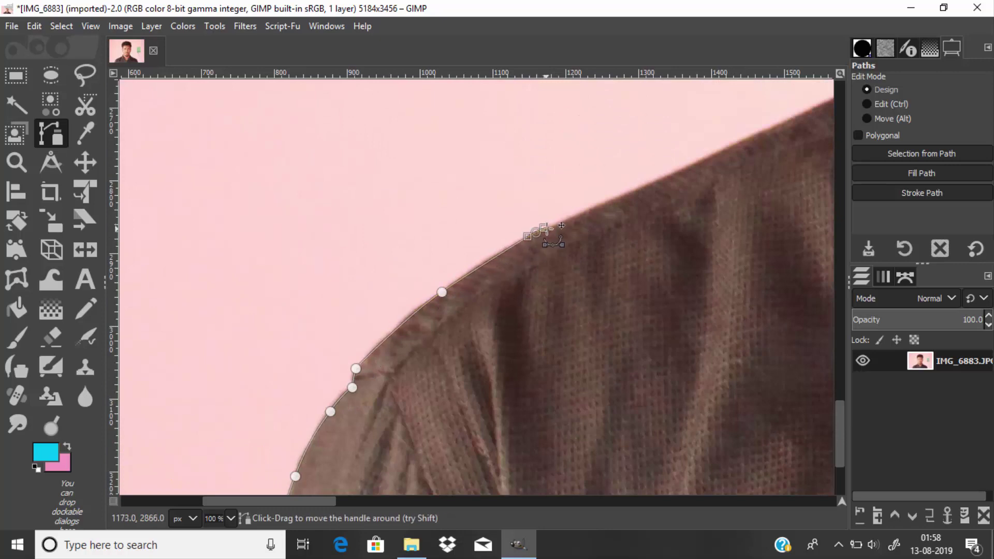
# - Trace the path around the outer rim and top of the left ear to where it meets the hair
pyautogui.moveTo(324, 503); pyautogui.dragTo(363, 504)
pyautogui.scroll(2, 598, 397)
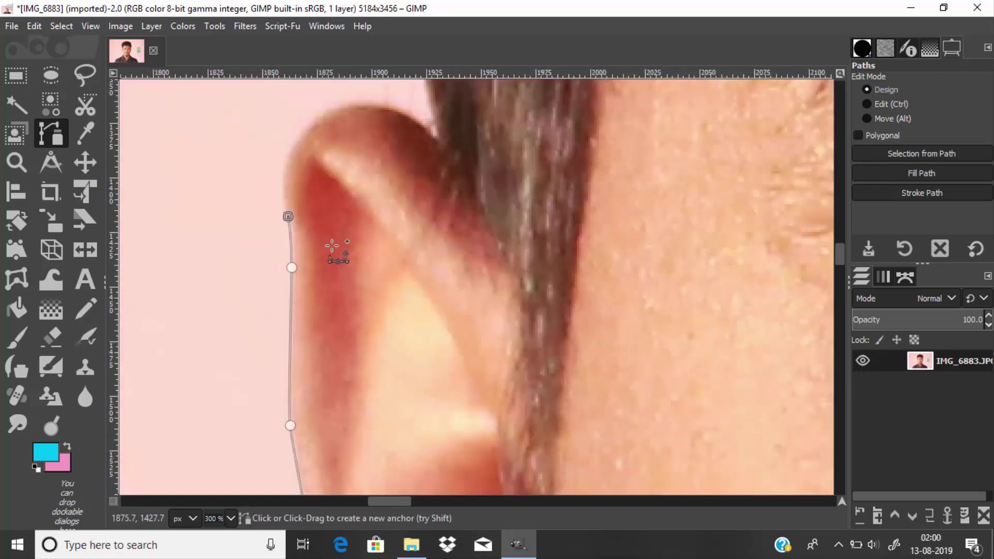
pyautogui.scroll(2, 337, 250)
pyautogui.moveTo(302, 241); pyautogui.dragTo(329, 213)
pyautogui.moveTo(328, 213); pyautogui.dragTo(313, 231)
pyautogui.moveTo(371, 207)
pyautogui.mouseDown()
pyautogui.moveTo(440, 195)
pyautogui.moveTo(373, 207)
pyautogui.mouseUp()
pyautogui.click(440, 244)
pyautogui.hotkey('ctrl', 'z')
pyautogui.moveTo(435, 240); pyautogui.dragTo(412, 173)
pyautogui.click(437, 237)
# - Continue the path from the top of the ear up the edge of the left sideburn
pyautogui.scroll(2, 449, 257)
pyautogui.click(419, 289)
pyautogui.moveTo(411, 173); pyautogui.dragTo(402, 221)
pyautogui.scroll(2, 387, 315)
pyautogui.click(362, 223)
pyautogui.scroll(2, 384, 273)
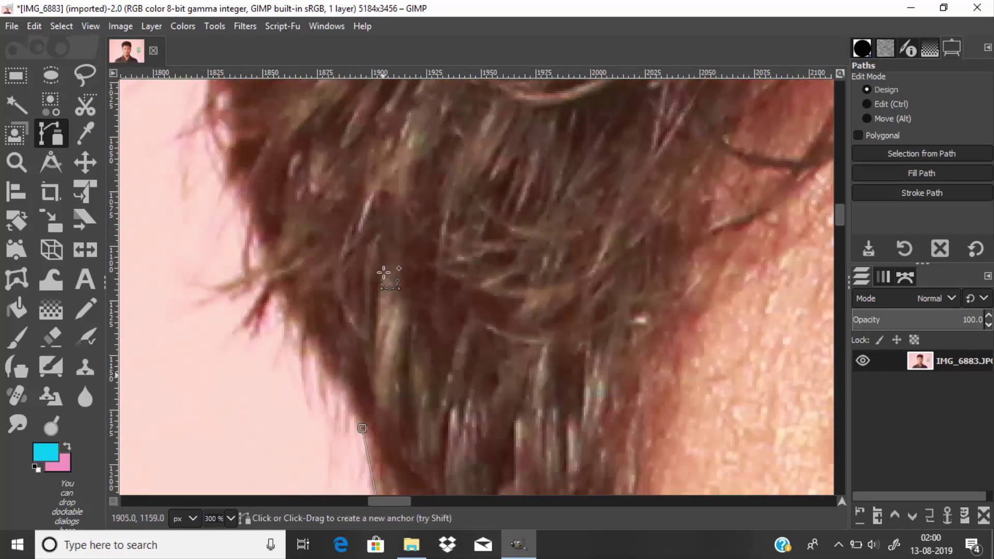
# - Place anchors up the left side of the hair above the sideburn, cutting off stray strands
pyautogui.click(351, 401)
pyautogui.scroll(1, 350, 401)
pyautogui.click(277, 384)
pyautogui.scroll(1, 254, 323)
pyautogui.click(228, 360)
pyautogui.click(229, 315)
pyautogui.scroll(1, 229, 316)
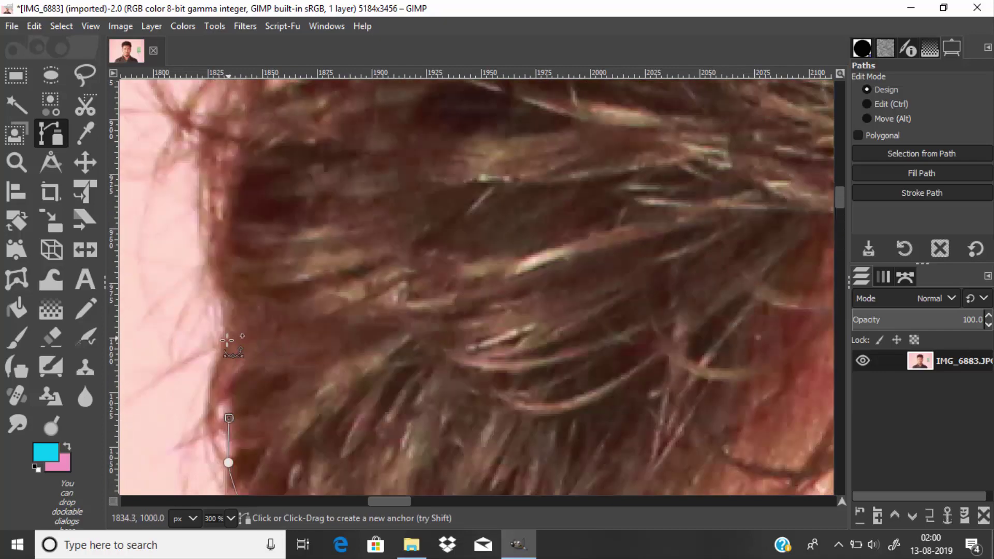
pyautogui.moveTo(229, 337); pyautogui.dragTo(250, 284)
pyautogui.scroll(-2, 247, 378)
pyautogui.hotkey('ctrl', 'z')
pyautogui.hotkey('ctrl', 'z')
pyautogui.scroll(1, 242, 282)
# - Carry the path up the left hair edge and inward along the solid hair beneath the loose curls
pyautogui.click(232, 232)
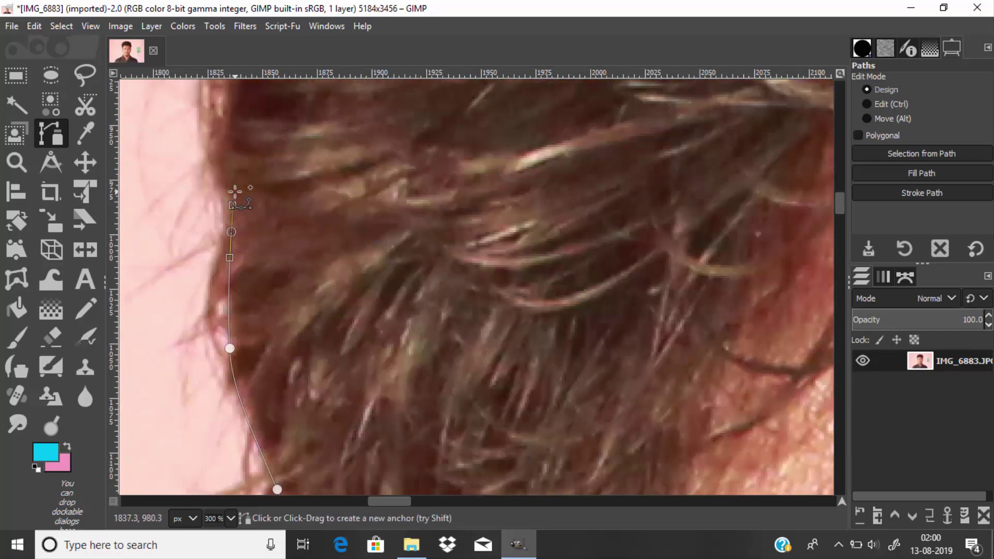
pyautogui.click(228, 191)
pyautogui.scroll(2, 228, 191)
pyautogui.moveTo(218, 367); pyautogui.dragTo(288, 299)
pyautogui.scroll(1, 234, 271)
pyautogui.click(302, 288)
pyautogui.scroll(1, 306, 290)
pyautogui.click(326, 360)
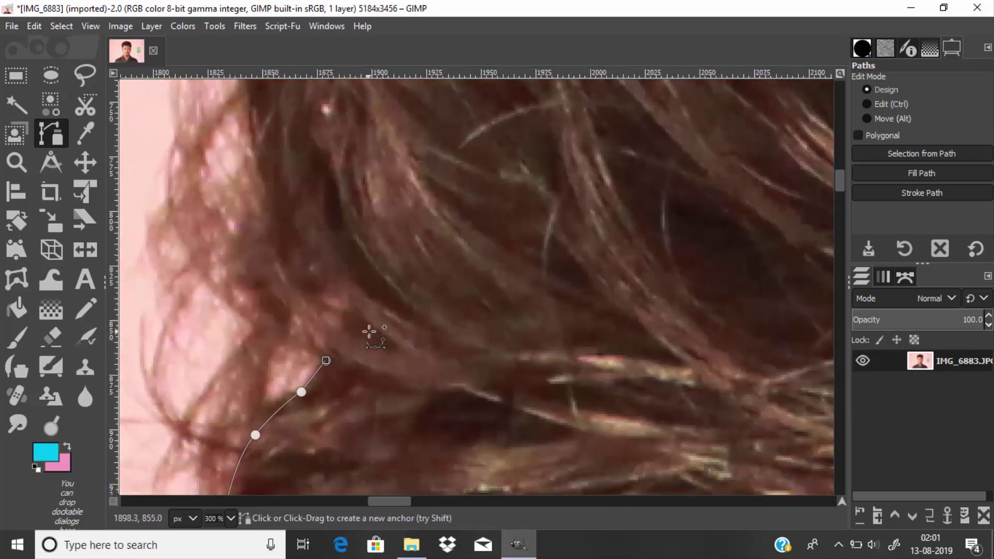
pyautogui.scroll(1, 362, 342)
pyautogui.scroll(-1, 350, 380)
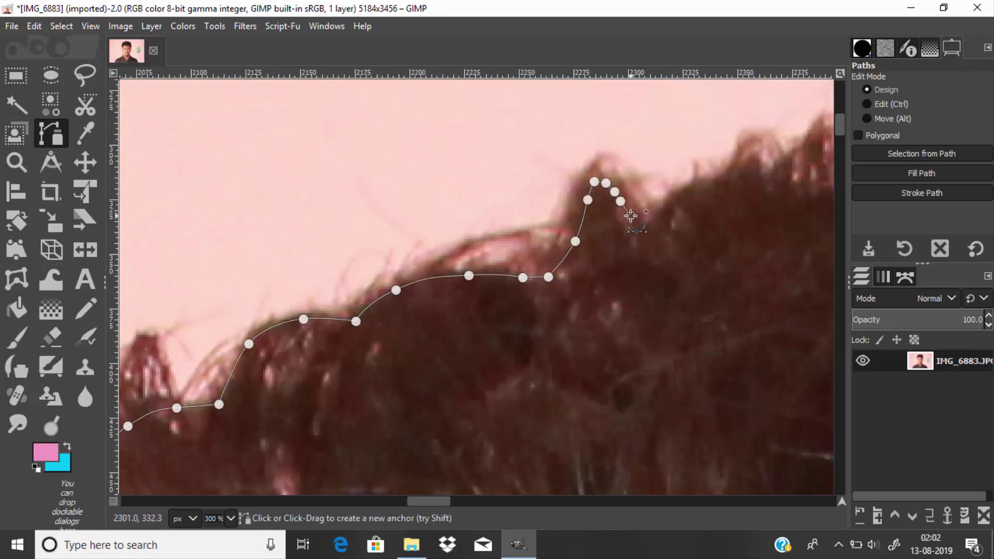
# - Trace the path through the dip and over the small pointed tufts along the top-left of the hair
pyautogui.click(631, 215)
pyautogui.click(641, 223)
pyautogui.click(654, 224)
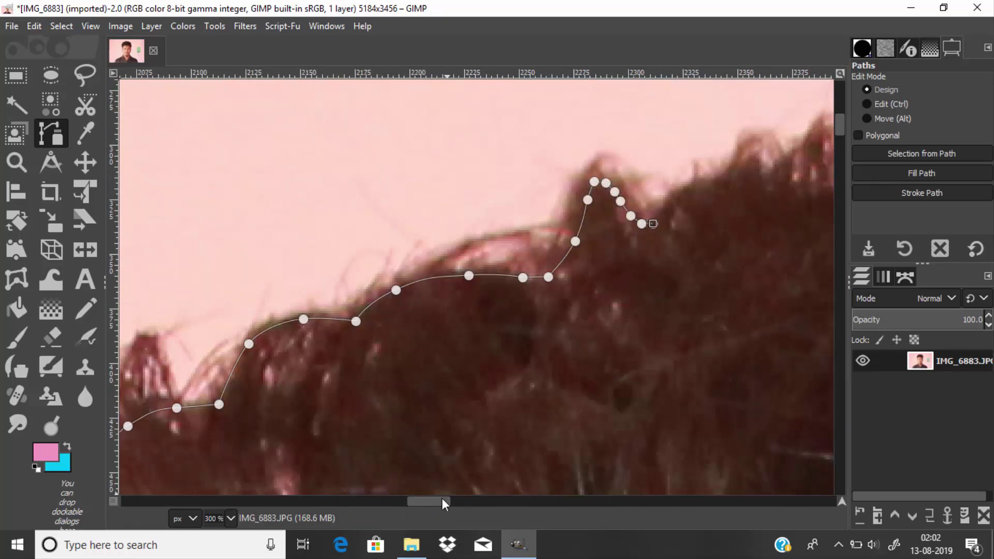
pyautogui.moveTo(440, 502); pyautogui.dragTo(463, 502)
pyautogui.scroll(2, 310, 306)
pyautogui.click(358, 257)
pyautogui.click(371, 259)
pyautogui.click(381, 265)
pyautogui.click(392, 280)
pyautogui.click(409, 259)
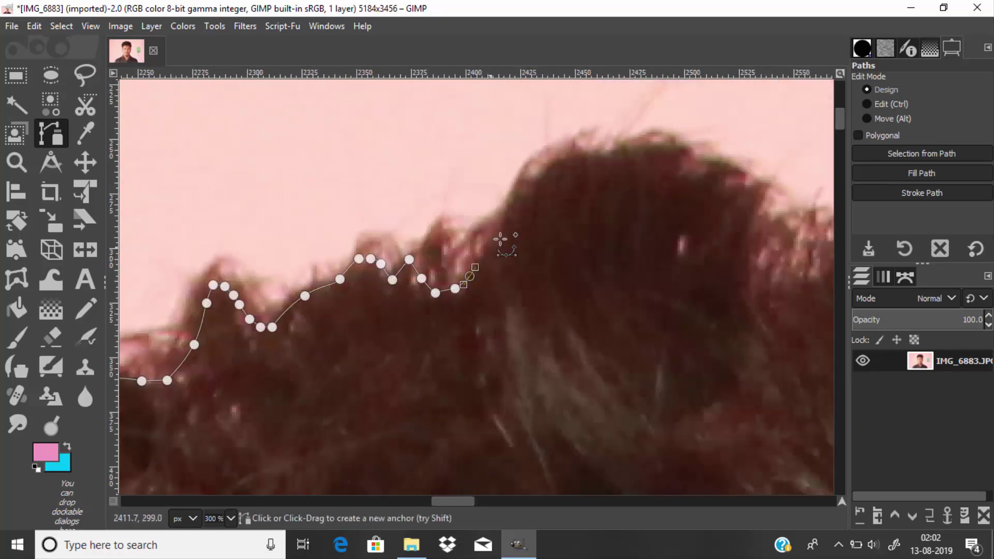
# - Curve the path over the large rounded tuft at the top of the head, undoing misplaced anchors along it
pyautogui.click(520, 202)
pyautogui.click(554, 160)
pyautogui.hotkey('ctrl', 'z')
pyautogui.hotkey('ctrl', 'z')
pyautogui.hotkey('ctrl', 'z')
pyautogui.hotkey('ctrl', 'z')
pyautogui.moveTo(599, 156); pyautogui.dragTo(640, 141)
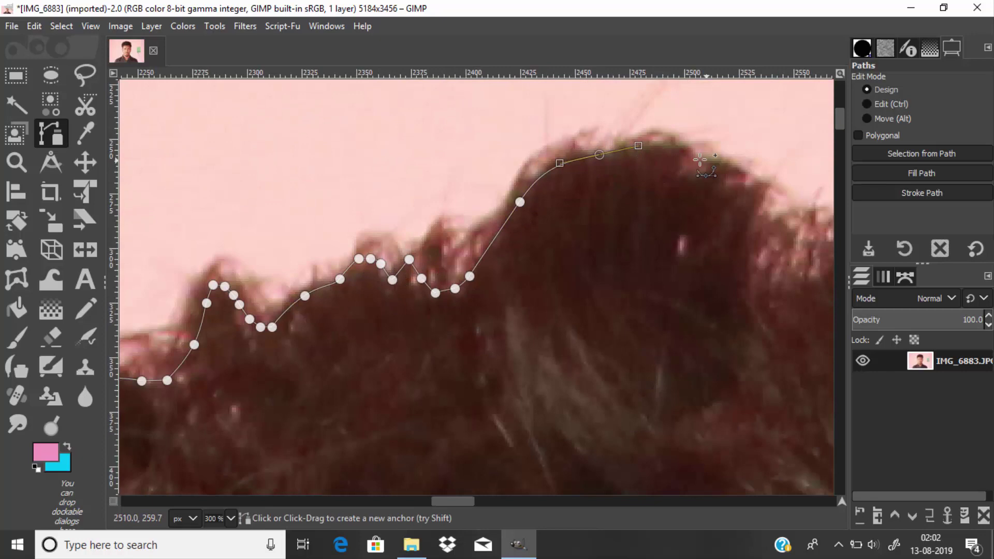
pyautogui.moveTo(697, 160); pyautogui.dragTo(738, 176)
pyautogui.click(755, 189)
pyautogui.click(762, 201)
# - Trace the path through the dip right of the large tuft and over the next small tuft
pyautogui.moveTo(453, 501); pyautogui.dragTo(491, 502)
pyautogui.click(178, 284)
pyautogui.click(199, 280)
pyautogui.click(224, 268)
pyautogui.click(263, 219)
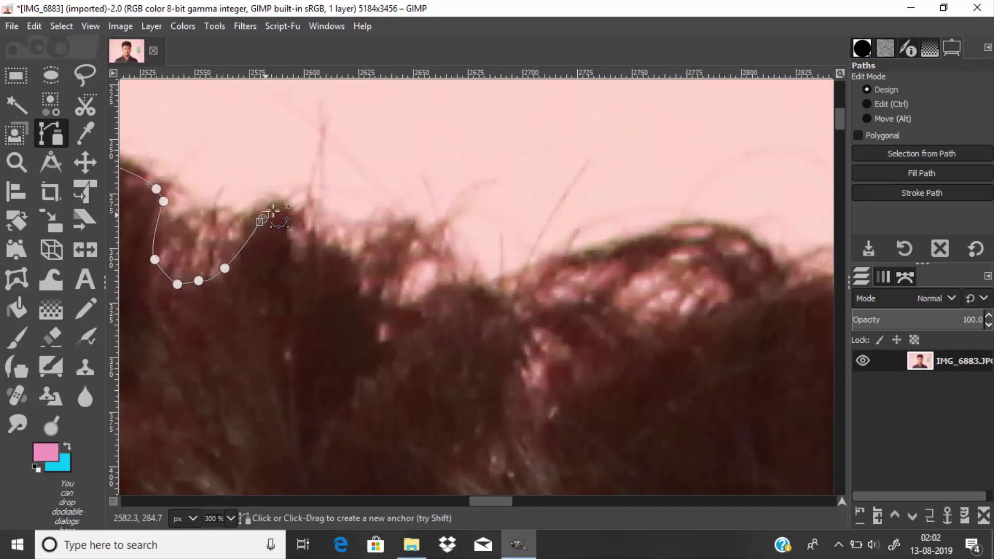
pyautogui.click(281, 211)
pyautogui.click(293, 212)
pyautogui.click(307, 223)
pyautogui.click(319, 239)
# - Continue the path along the top-right hair and down into the gap beneath the loose curls
pyautogui.click(433, 293)
pyautogui.click(482, 296)
pyautogui.click(521, 313)
pyautogui.click(527, 329)
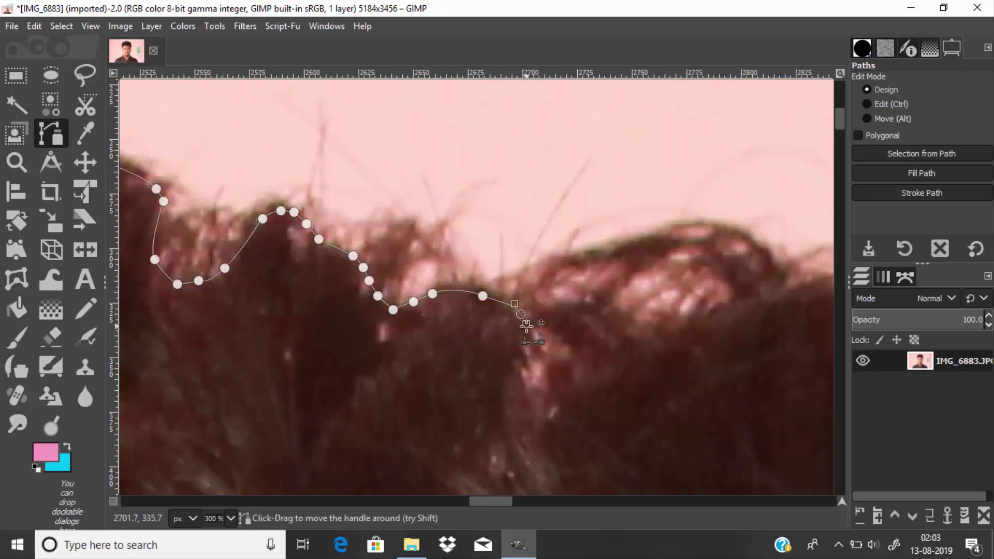
pyautogui.click(527, 350)
pyautogui.click(525, 379)
pyautogui.click(534, 399)
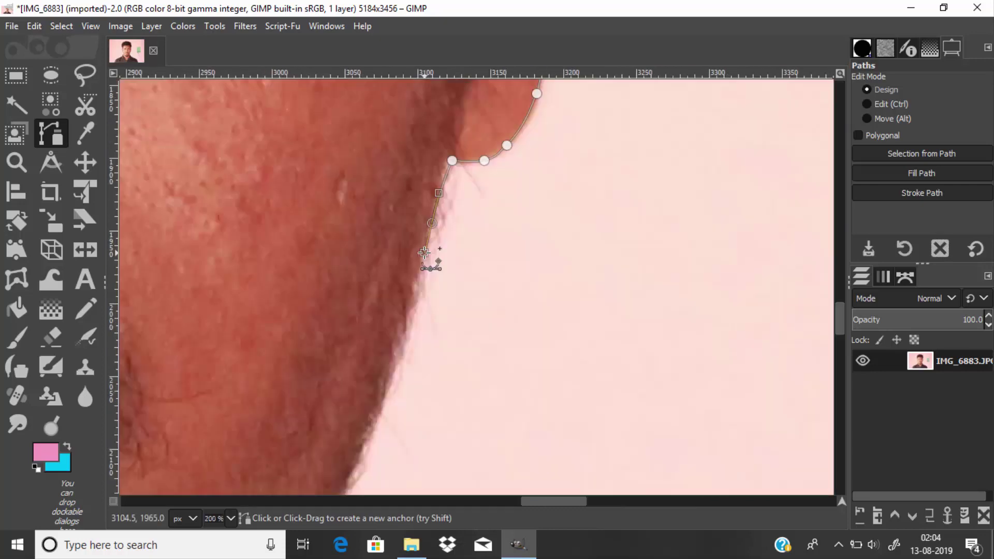
# - Trace the path down the right jawline from below the ear to the side of the neck
pyautogui.scroll(-1, 430, 253)
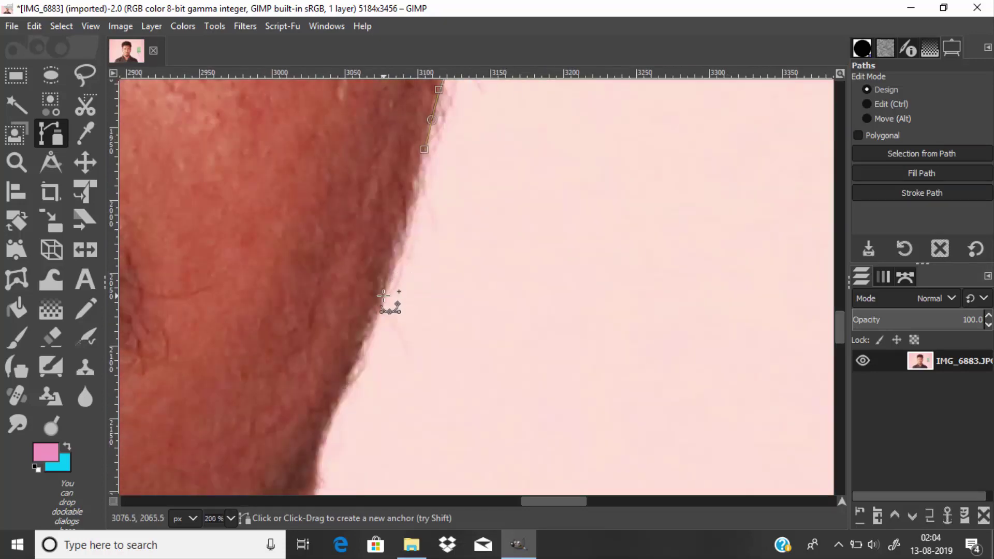
pyautogui.moveTo(384, 297); pyautogui.dragTo(365, 340)
pyautogui.scroll(-1, 364, 341)
pyautogui.scroll(-2, 326, 325)
pyautogui.click(326, 223)
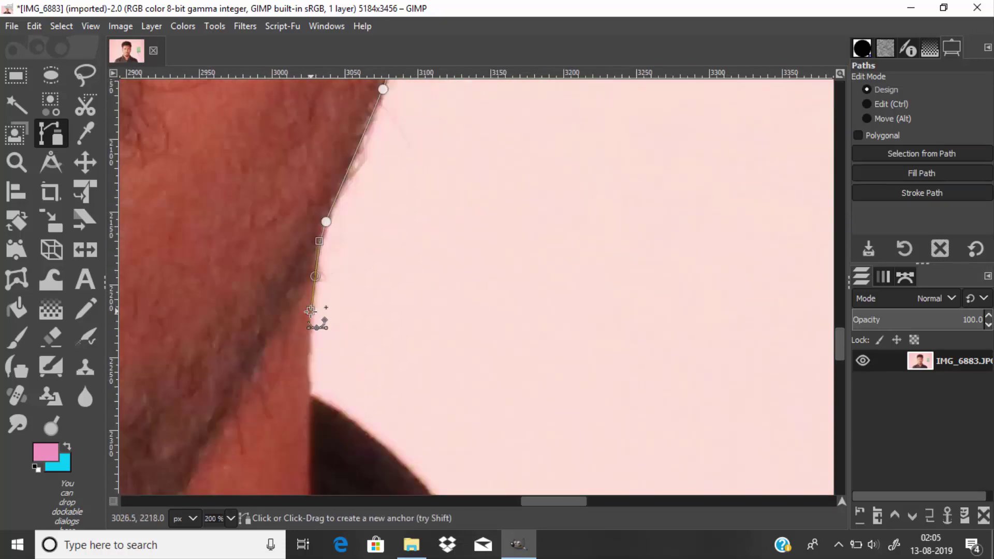
pyautogui.click(313, 275)
pyautogui.scroll(-2, 371, 388)
# - Trace the path along the right shoulder and down the sleeve to the photo's bottom edge
pyautogui.moveTo(443, 302); pyautogui.dragTo(480, 349)
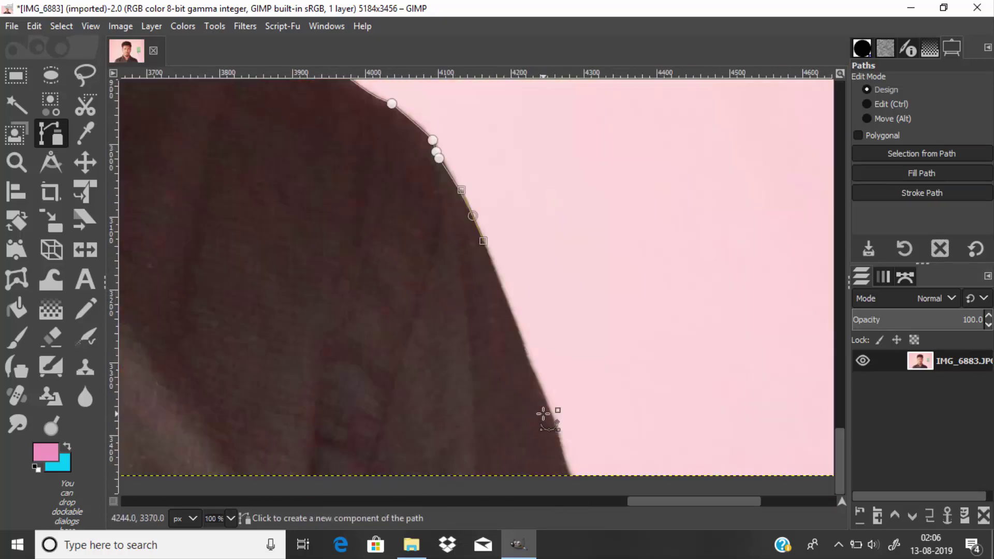
pyautogui.scroll(1, 547, 414)
pyautogui.moveTo(532, 354); pyautogui.dragTo(550, 401)
pyautogui.scroll(-1, 550, 401)
pyautogui.moveTo(582, 479); pyautogui.dragTo(586, 506)
pyautogui.scroll(-6, 586, 492)
# - Run the path below the image and close it at its first anchor
pyautogui.click(691, 439)
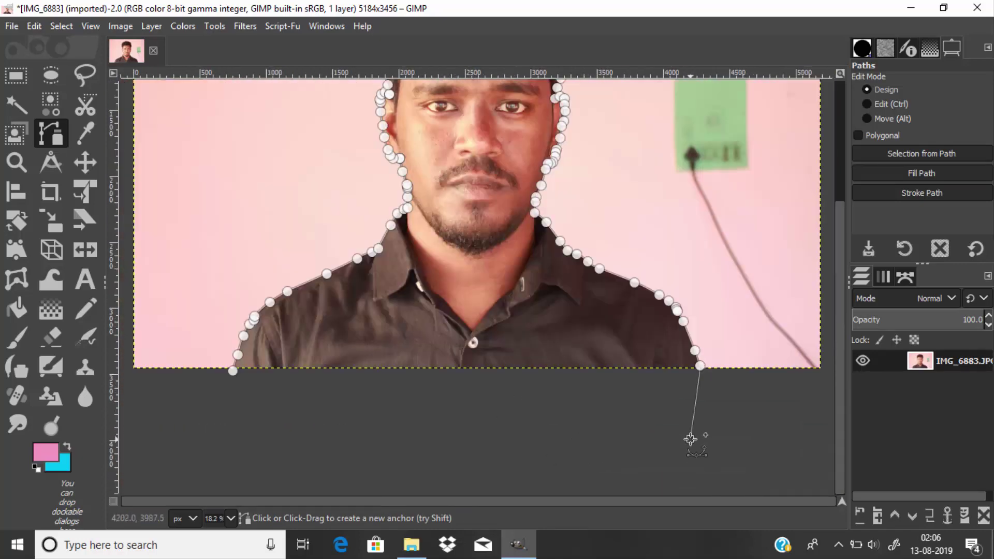
pyautogui.click(295, 402)
pyautogui.click(207, 399)
pyautogui.keyDown('ctrl'); pyautogui.click(234, 371); pyautogui.keyUp('ctrl')
pyautogui.scroll(2, 244, 391)
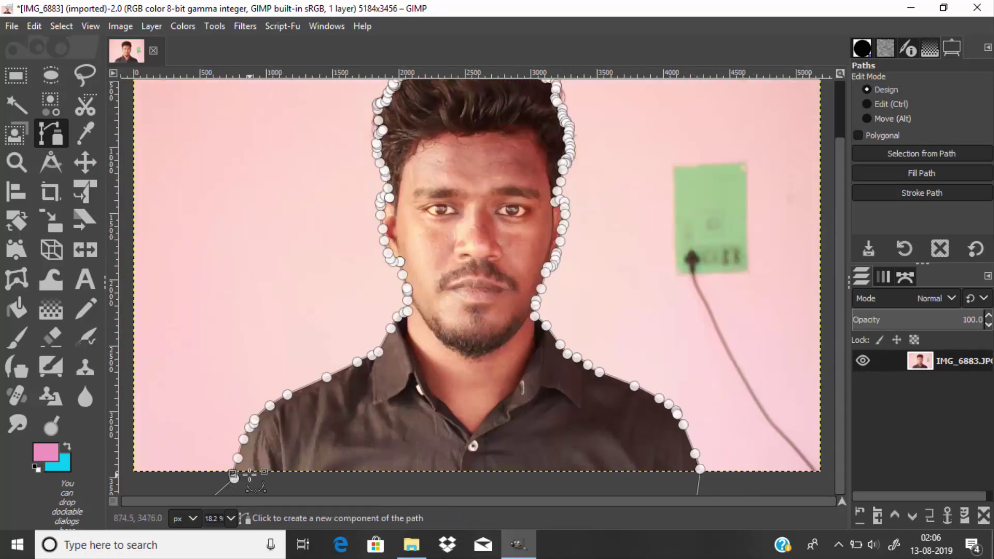
pyautogui.press('-')
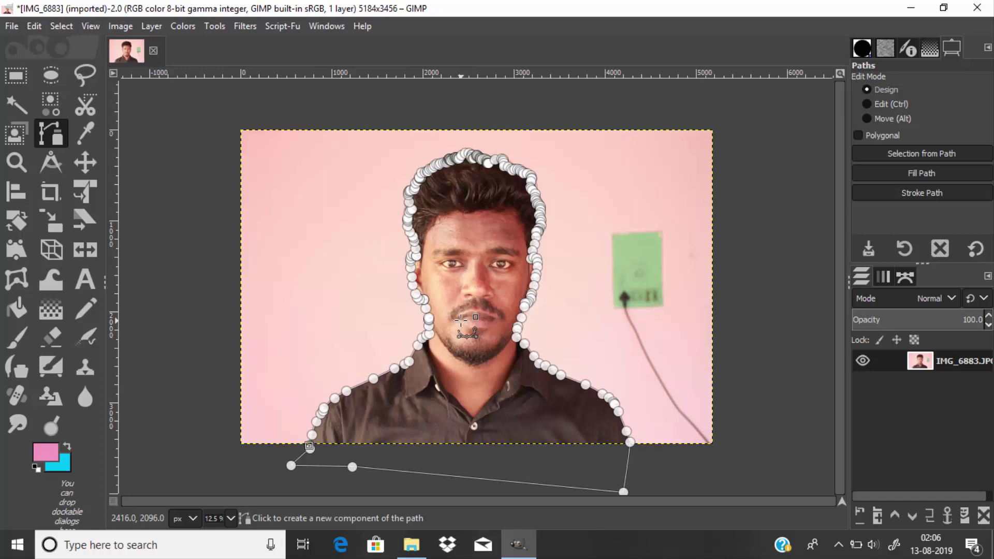
# - Create a selection from the closed path around the man
pyautogui.rightClick(478, 258)
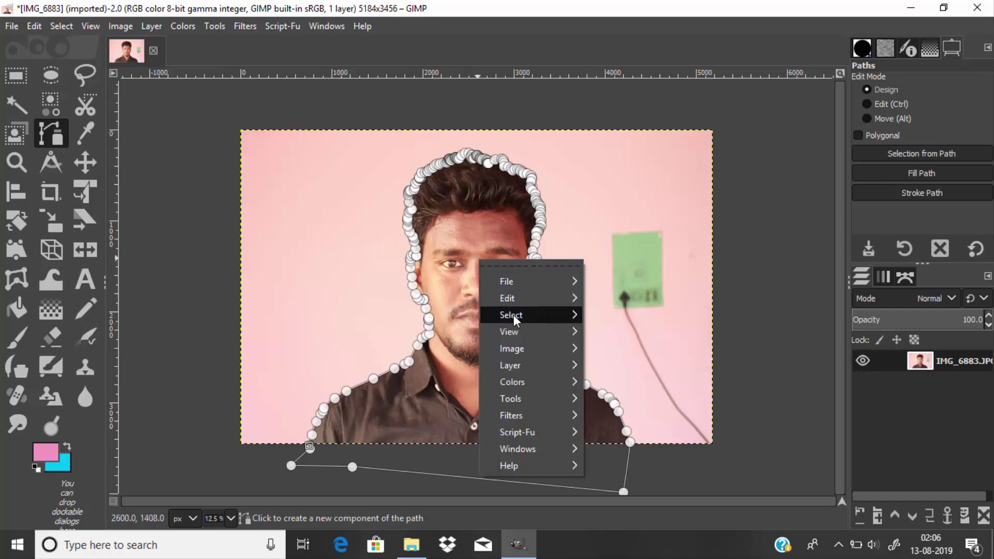
pyautogui.moveTo(514, 315)
pyautogui.click(645, 318)
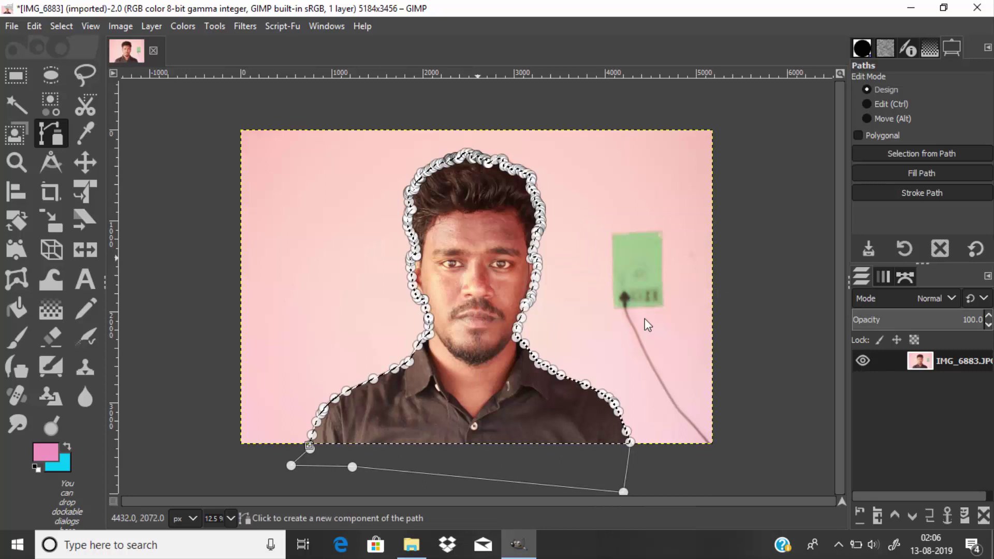
# - Copy the selected man onto a new layer and hide the original IMG_6883.JPG layer
pyautogui.hotkey('ctrl', 'c')
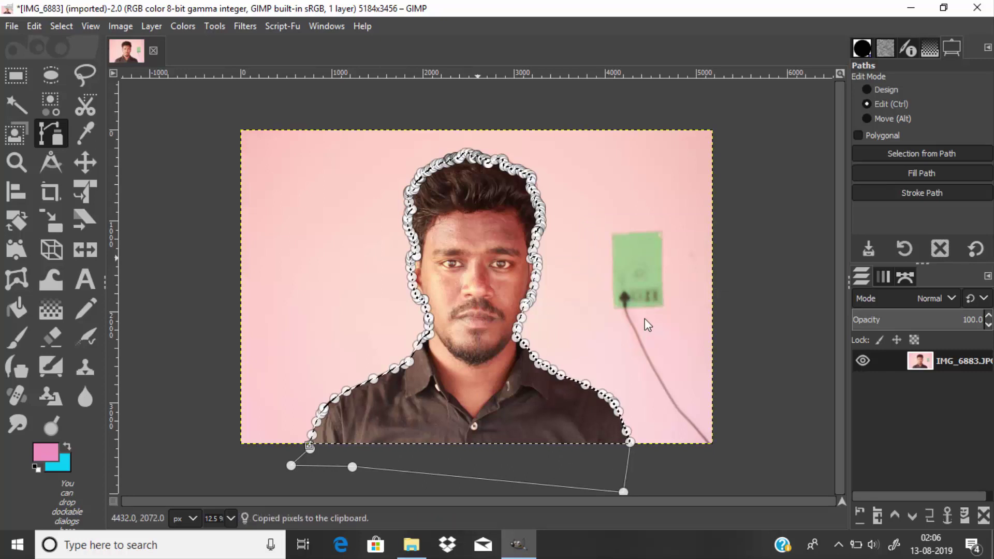
pyautogui.hotkey('ctrl', 'v')
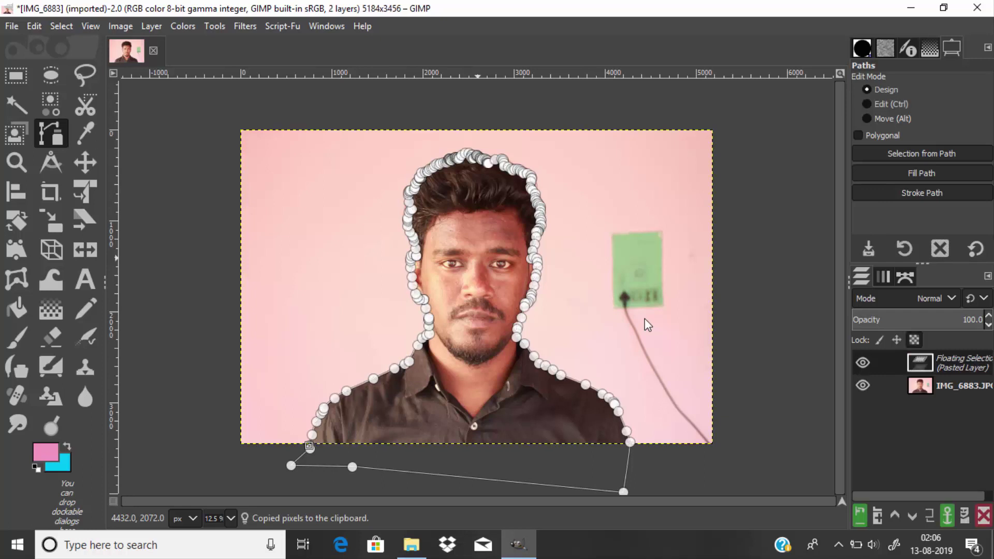
pyautogui.click(860, 516)
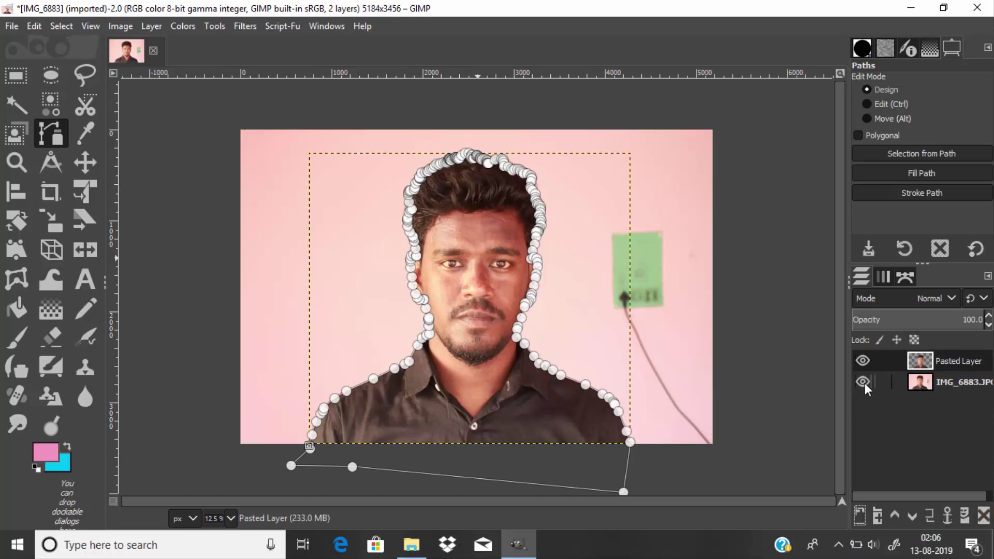
pyautogui.click(864, 382)
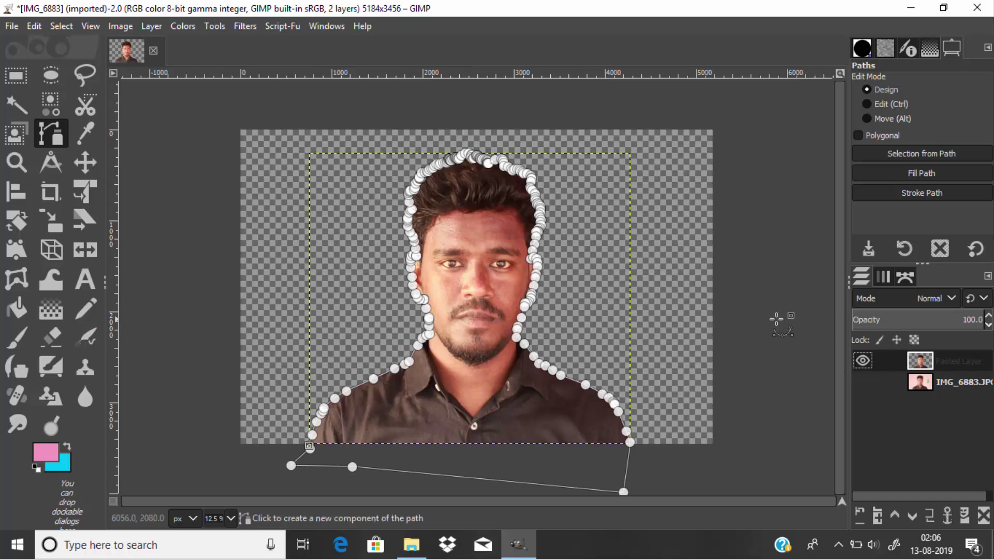
pyautogui.click(90, 165)
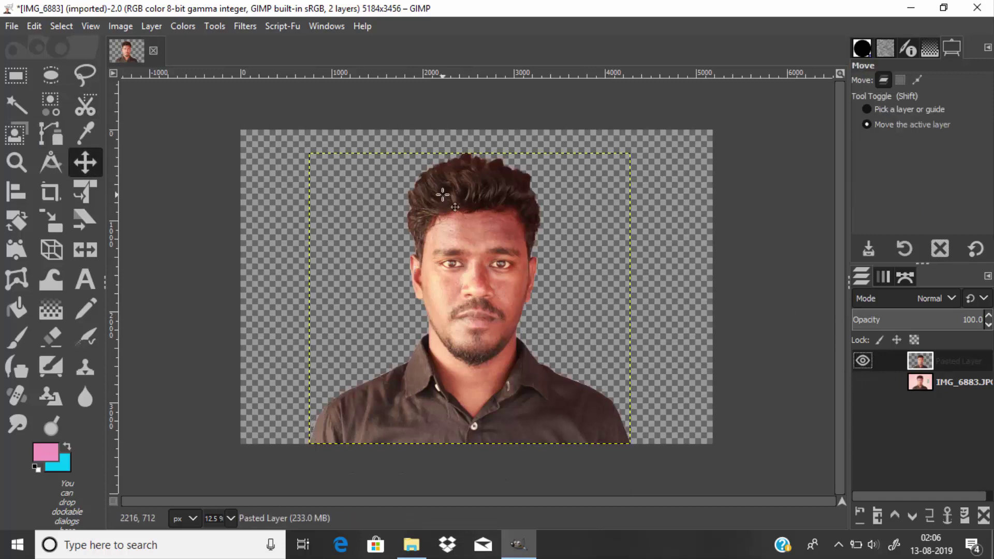
# - Add IMG_6880.JPG from the Gimp - Bidirectional illusion face folder to the image as a new layer
pyautogui.moveTo(417, 539)
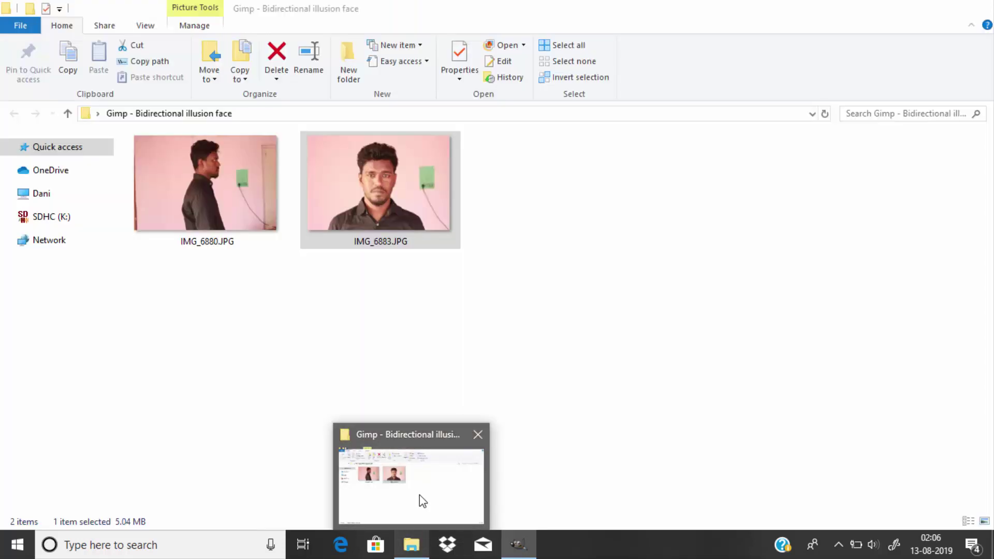
pyautogui.click(420, 496)
pyautogui.moveTo(237, 213); pyautogui.dragTo(478, 362)
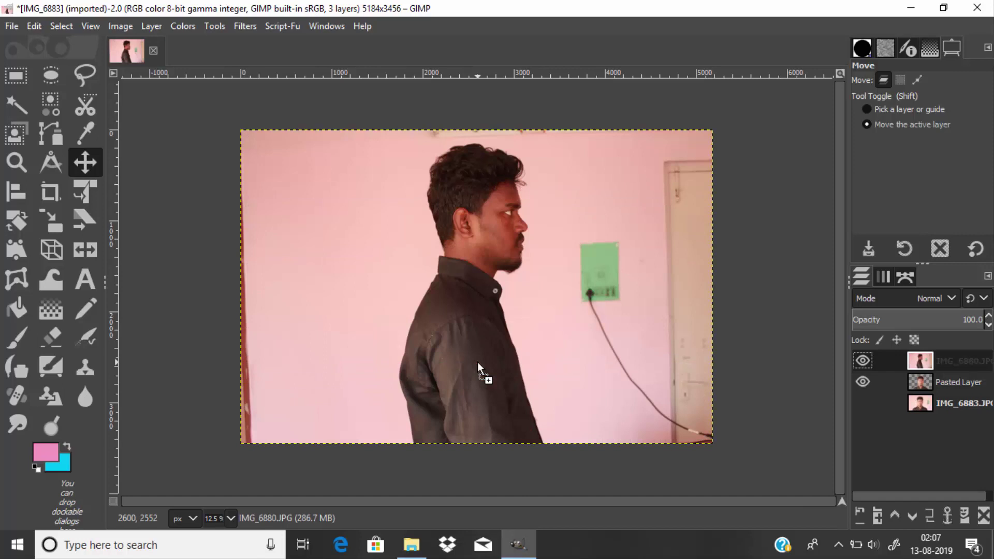
# - Start a new path at the photo's bottom edge and trace up the lower back of the side-view figure's shirt
pyautogui.click(51, 132)
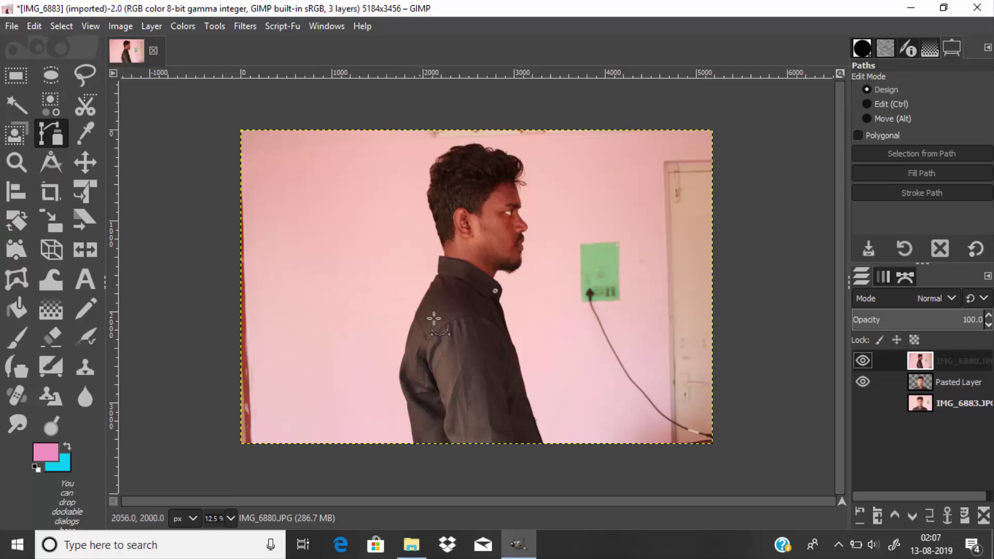
pyautogui.scroll(8, 333, 450)
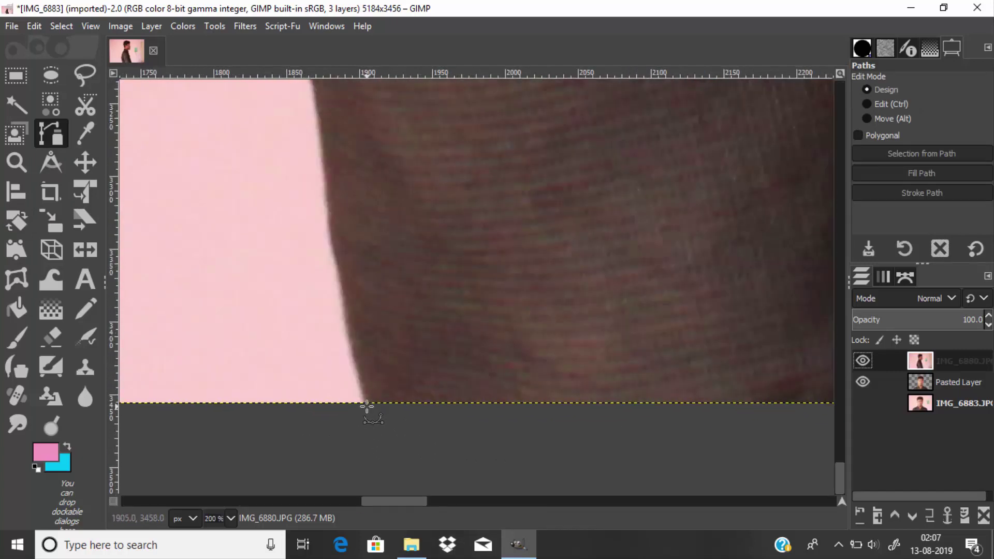
pyautogui.click(367, 407)
pyautogui.moveTo(342, 293); pyautogui.dragTo(334, 260)
pyautogui.moveTo(327, 191); pyautogui.dragTo(325, 151)
pyautogui.scroll(1, 325, 150)
pyautogui.moveTo(309, 276); pyautogui.dragTo(297, 216)
# - Extend the path with curved anchors farther up the rear edge of the side-view figure's shirt
pyautogui.scroll(1, 298, 216)
pyautogui.moveTo(273, 306); pyautogui.dragTo(260, 241)
pyautogui.scroll(2, 260, 241)
pyautogui.moveTo(257, 372); pyautogui.dragTo(254, 344)
pyautogui.scroll(1, 255, 383)
pyautogui.scroll(-1, 182, 269)
pyautogui.scroll(1, 213, 310)
# - Extend the path with curved anchors from the side-view figure's shirt up toward the back of the head
pyautogui.moveTo(192, 310); pyautogui.dragTo(141, 216)
pyautogui.scroll(1, 214, 309)
pyautogui.scroll(-1, 165, 351)
pyautogui.moveTo(141, 216); pyautogui.dragTo(144, 202)
pyautogui.scroll(5, 659, 193)
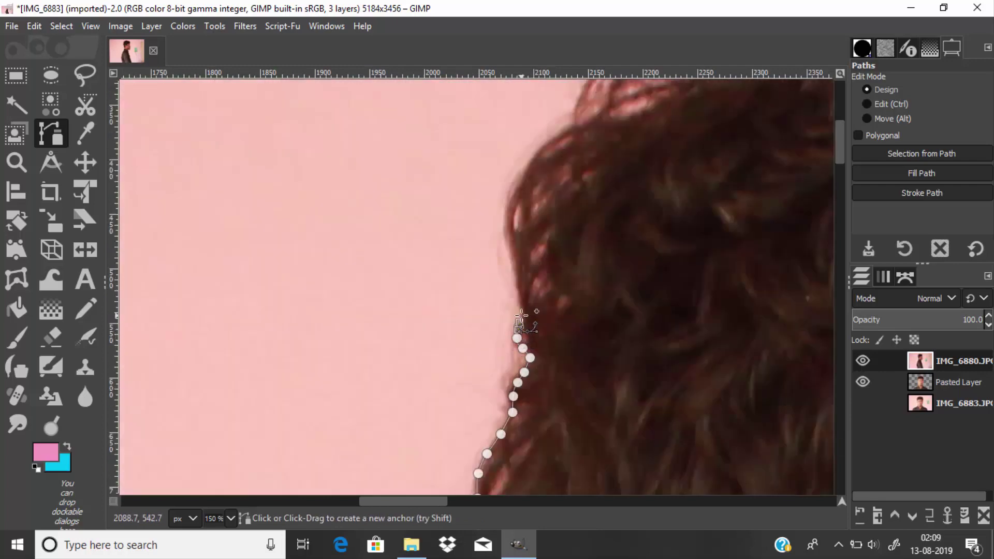
# - Trace the path with curved anchors around the back of the side-view figure's hair toward the crown
pyautogui.scroll(1, 522, 315)
pyautogui.moveTo(514, 374); pyautogui.dragTo(511, 346)
pyautogui.moveTo(509, 311); pyautogui.dragTo(562, 236)
pyautogui.click(594, 223)
pyautogui.scroll(1, 594, 223)
pyautogui.moveTo(405, 502); pyautogui.dragTo(455, 502)
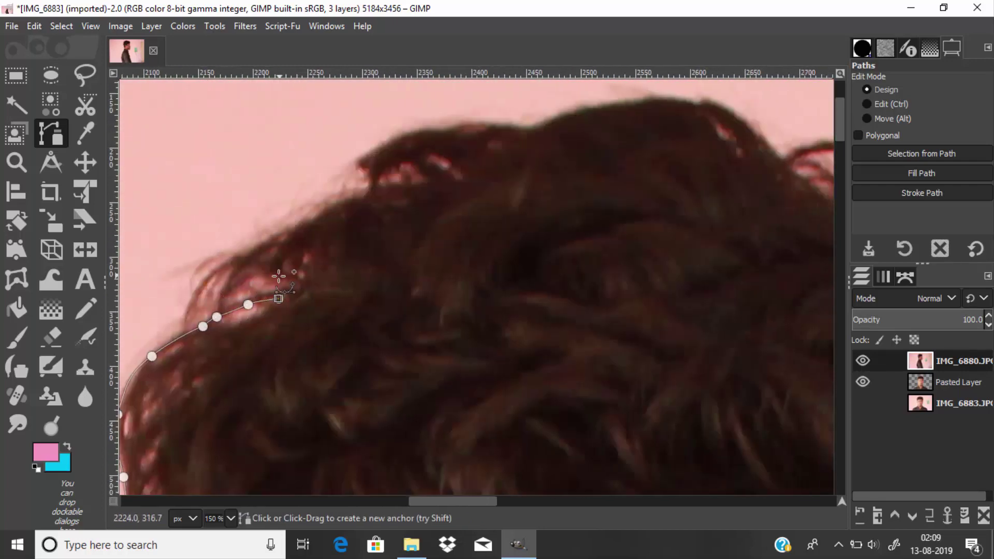
# - Undo the last hair anchors and retrace the path along the outer curls and the top of the hair
pyautogui.hotkey('ctrl', 'z')
pyautogui.hotkey('ctrl', 'z')
pyautogui.moveTo(232, 282); pyautogui.dragTo(290, 224)
pyautogui.click(336, 205)
pyautogui.click(357, 197)
pyautogui.scroll(1, 371, 190)
pyautogui.moveTo(371, 271); pyautogui.dragTo(385, 257)
pyautogui.moveTo(426, 234); pyautogui.dragTo(544, 231)
pyautogui.hscroll(4, 451, 288)
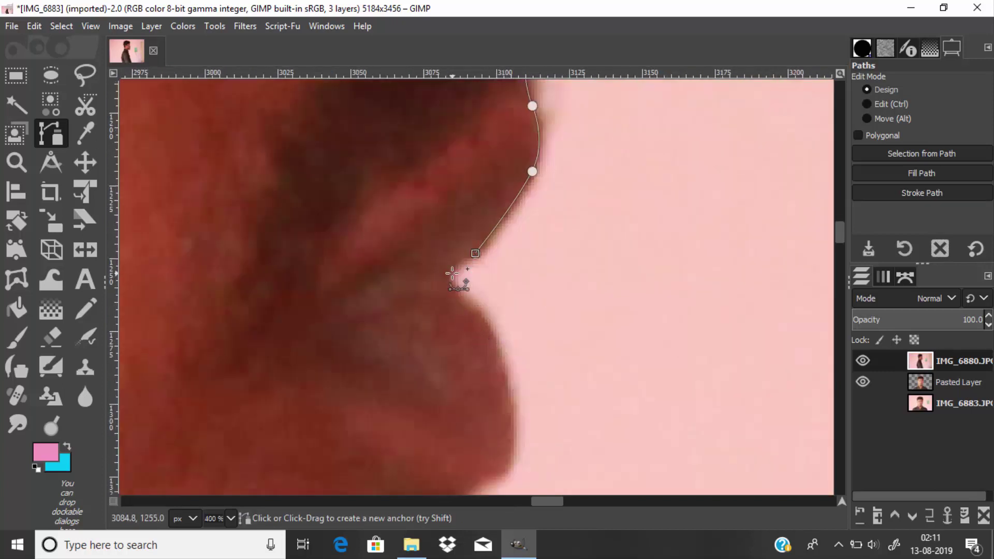
# - Continue the path from the gap between the lips around the lower lip to its underside
pyautogui.click(457, 293)
pyautogui.scroll(-1, 457, 293)
pyautogui.moveTo(498, 244); pyautogui.dragTo(507, 268)
pyautogui.moveTo(514, 315); pyautogui.dragTo(515, 334)
pyautogui.click(514, 355)
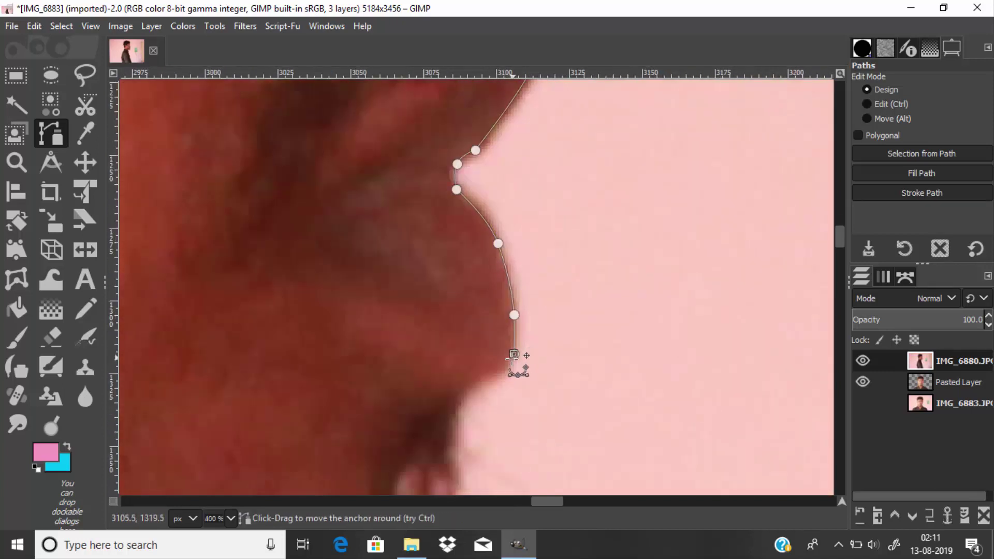
pyautogui.click(511, 366)
pyautogui.click(509, 370)
pyautogui.moveTo(501, 374); pyautogui.dragTo(481, 379)
pyautogui.click(481, 379)
# - Try to trace the path from under the lower lip down along the chin's beard hairs
pyautogui.scroll(-2, 441, 264)
pyautogui.moveTo(463, 191); pyautogui.dragTo(459, 202)
pyautogui.click(454, 223)
pyautogui.click(454, 244)
pyautogui.click(457, 266)
pyautogui.click(457, 273)
pyautogui.click(441, 253)
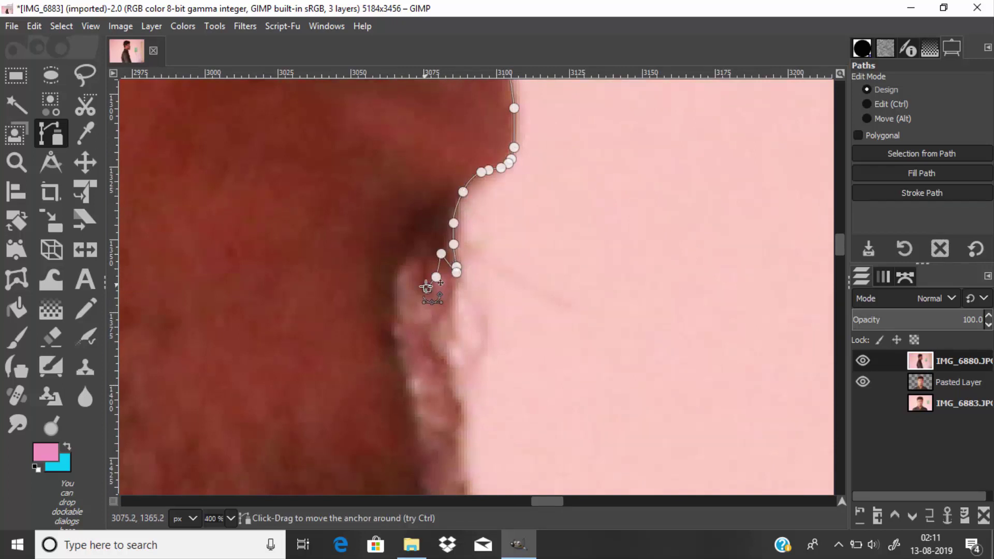
pyautogui.click(394, 300)
pyautogui.scroll(-1, 395, 300)
pyautogui.moveTo(402, 269); pyautogui.dragTo(402, 362)
pyautogui.scroll(2, 429, 311)
# - Undo the path anchors just placed below the lower lip
pyautogui.hotkey('ctrl', 'z')
pyautogui.hotkey('ctrl', 'z')
pyautogui.hotkey('ctrl', 'z')
pyautogui.hotkey('ctrl', 'z')
pyautogui.hotkey('ctrl', 'z')
pyautogui.hotkey('ctrl', 'z')
pyautogui.hotkey('ctrl', 'z')
pyautogui.hotkey('ctrl', 'z')
pyautogui.hotkey('ctrl', 'z')
pyautogui.hotkey('ctrl', 'z')
pyautogui.hotkey('ctrl', 'z')
pyautogui.hotkey('ctrl', 'z')
pyautogui.hotkey('ctrl', 'z')
pyautogui.hotkey('ctrl', 'z')
# - Trace the path with curved anchors down the inner beard edge and around the chin
pyautogui.scroll(-2, 402, 362)
pyautogui.moveTo(395, 222); pyautogui.dragTo(406, 335)
pyautogui.scroll(-1, 399, 258)
pyautogui.scroll(-2, 423, 276)
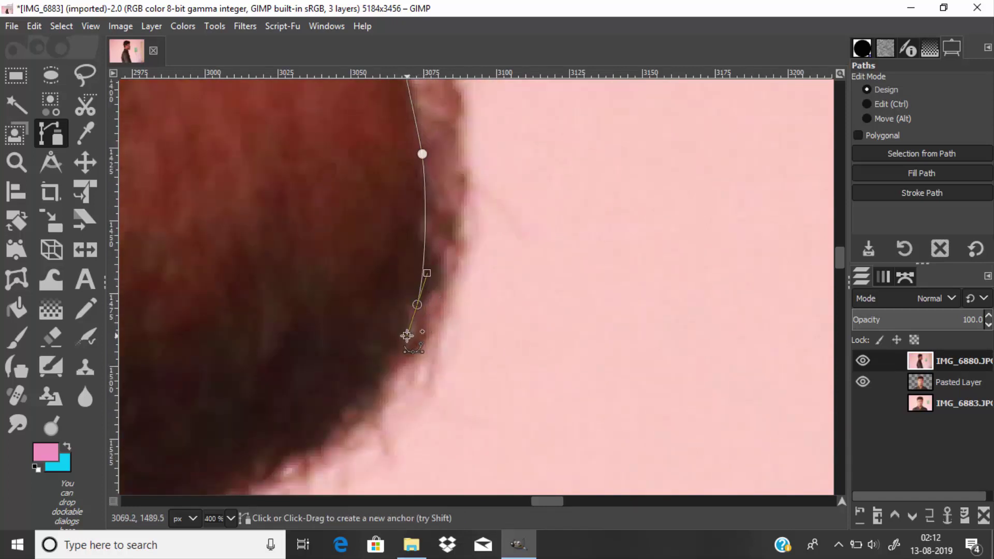
pyautogui.click(380, 382)
pyautogui.moveTo(379, 382); pyautogui.dragTo(348, 430)
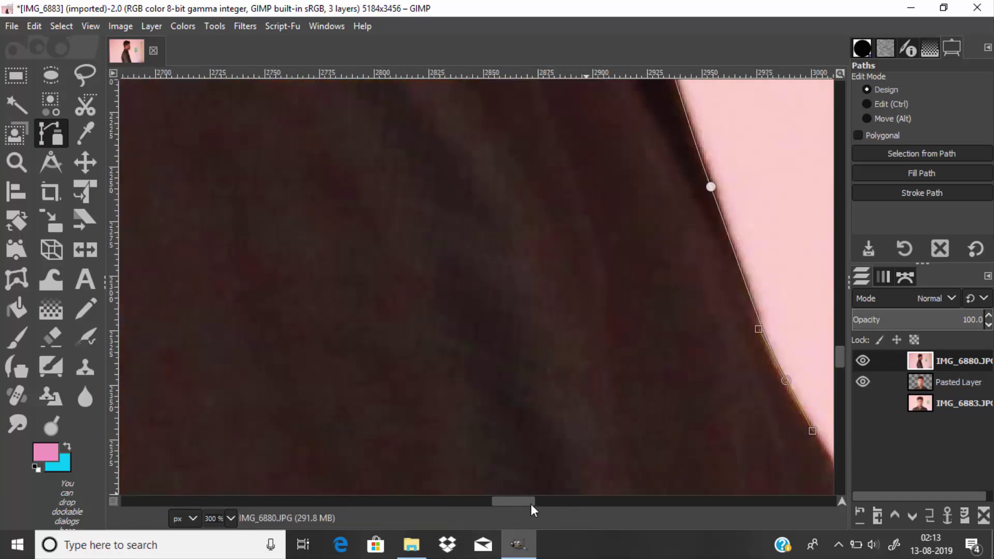
# - Extend the path with curved anchors down the front edge of the side-view figure's shirt
pyautogui.moveTo(530, 503); pyautogui.dragTo(561, 502)
pyautogui.scroll(-3, 393, 208)
pyautogui.moveTo(389, 204); pyautogui.dragTo(399, 245)
pyautogui.moveTo(420, 309); pyautogui.dragTo(437, 344)
pyautogui.scroll(-4, 466, 244)
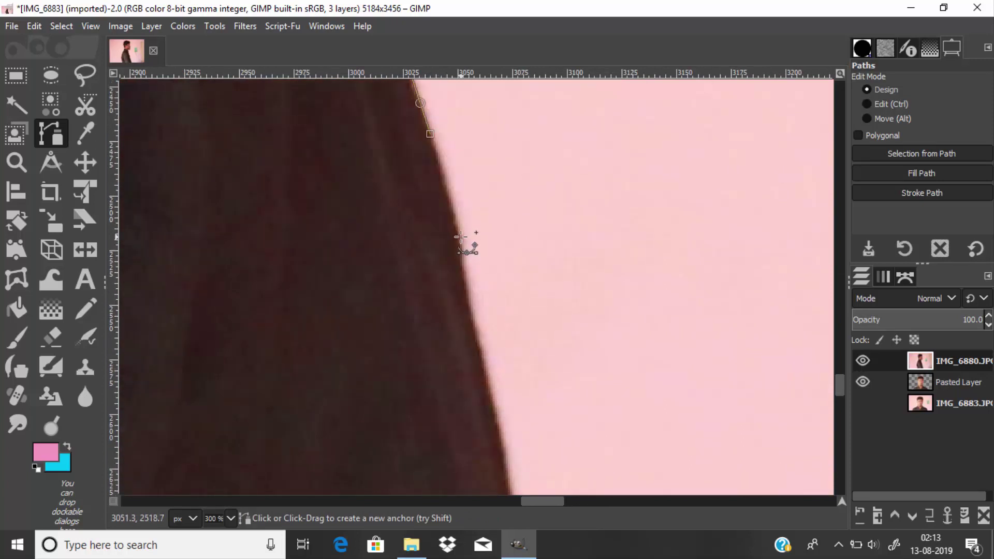
pyautogui.moveTo(460, 238); pyautogui.dragTo(463, 283)
pyautogui.moveTo(480, 358); pyautogui.dragTo(492, 415)
# - Continue the path farther down the shirt's front edge with three more curved anchors
pyautogui.scroll(-3, 493, 415)
pyautogui.scroll(-1, 531, 284)
pyautogui.moveTo(521, 224); pyautogui.dragTo(582, 362)
pyautogui.scroll(-2, 582, 362)
pyautogui.moveTo(611, 278); pyautogui.dragTo(628, 340)
pyautogui.scroll(-2, 628, 340)
pyautogui.moveTo(657, 260); pyautogui.dragTo(662, 279)
pyautogui.scroll(1, 665, 275)
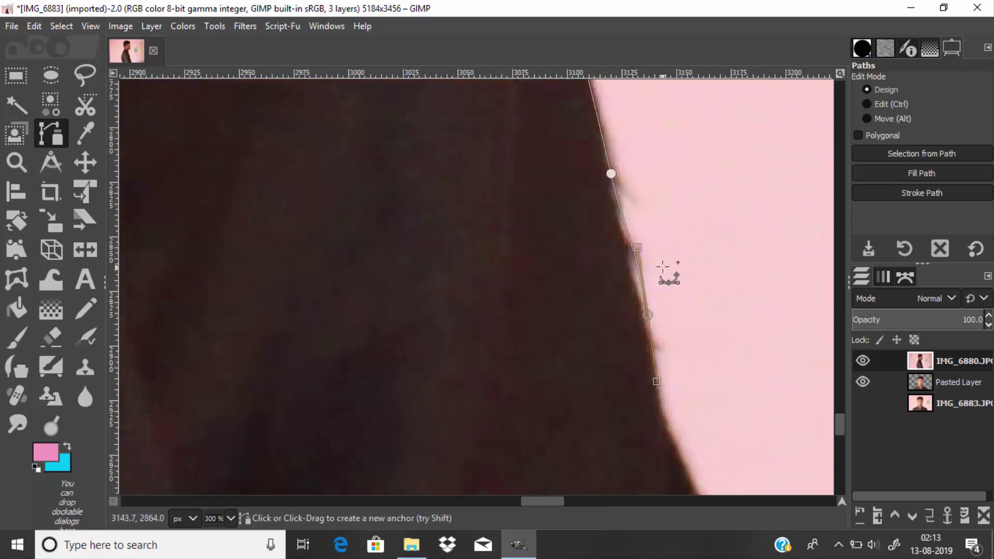
# - Undo the last front-edge anchor and place two closer-fitting curved anchors down the shirt
pyautogui.hotkey('ctrl', 'z')
pyautogui.moveTo(651, 356); pyautogui.dragTo(660, 380)
pyautogui.scroll(-5, 662, 380)
pyautogui.moveTo(684, 258); pyautogui.dragTo(711, 316)
pyautogui.scroll(-2, 714, 323)
pyautogui.scroll(-5, 725, 347)
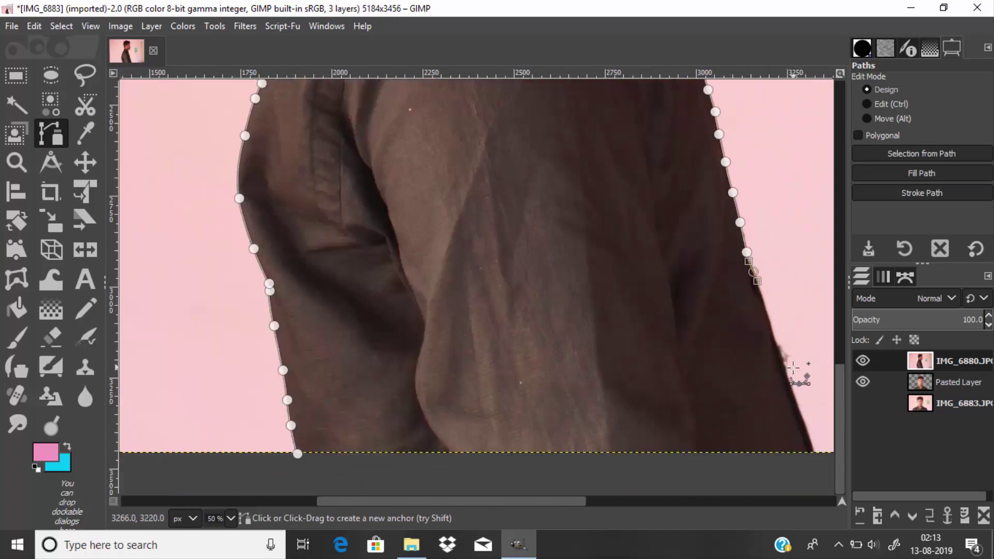
# - Finish tracing the shirt front to the photo's bottom edge and close the path below the image at its starting anchor
pyautogui.moveTo(789, 374); pyautogui.dragTo(803, 419)
pyautogui.click(815, 459)
pyautogui.click(584, 487)
pyautogui.click(289, 471)
pyautogui.keyDown('ctrl'); pyautogui.click(297, 454); pyautogui.keyUp('ctrl')
pyautogui.scroll(-5, 473, 383)
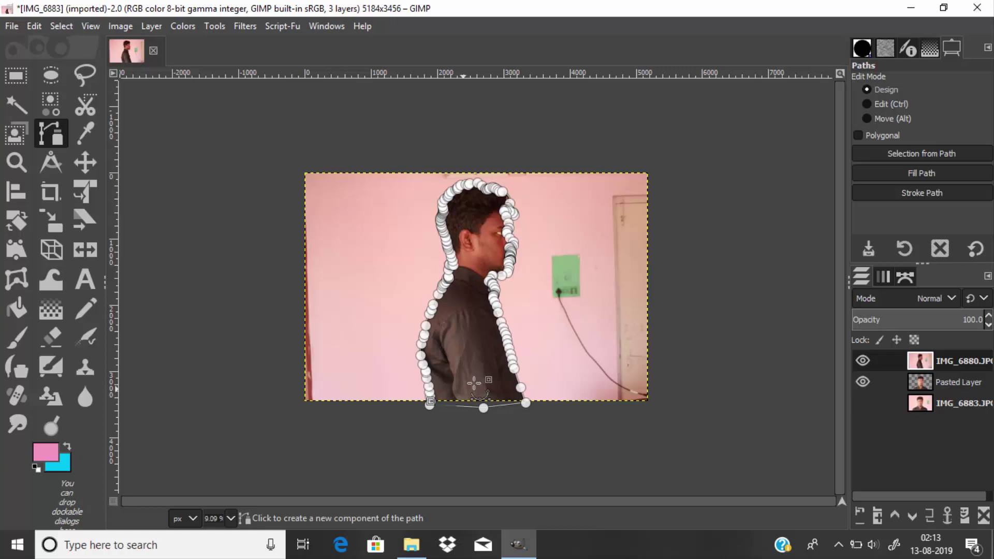
pyautogui.scroll(1, 478, 314)
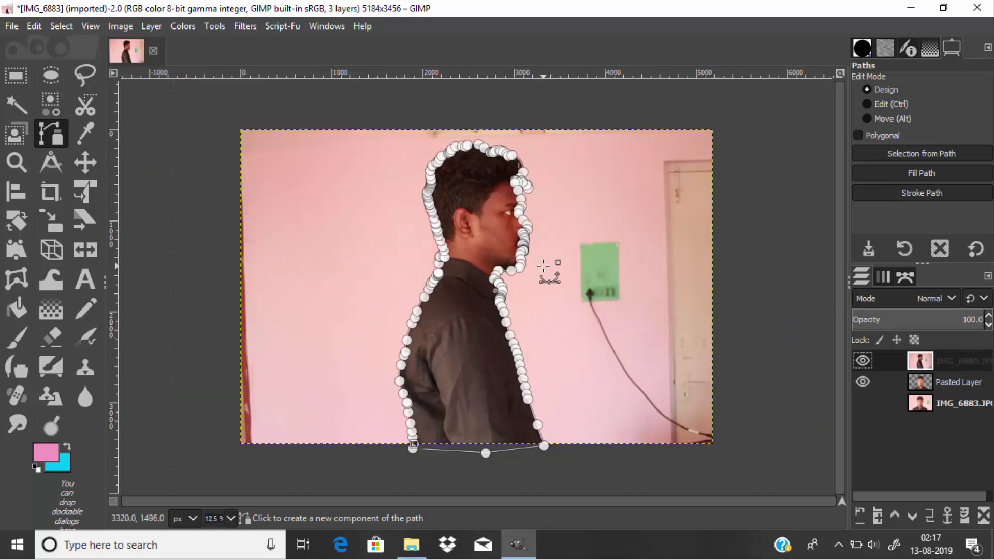
# - Create a selection from the side-view path and invert it so the background around the figure is selected
pyautogui.rightClick(490, 247)
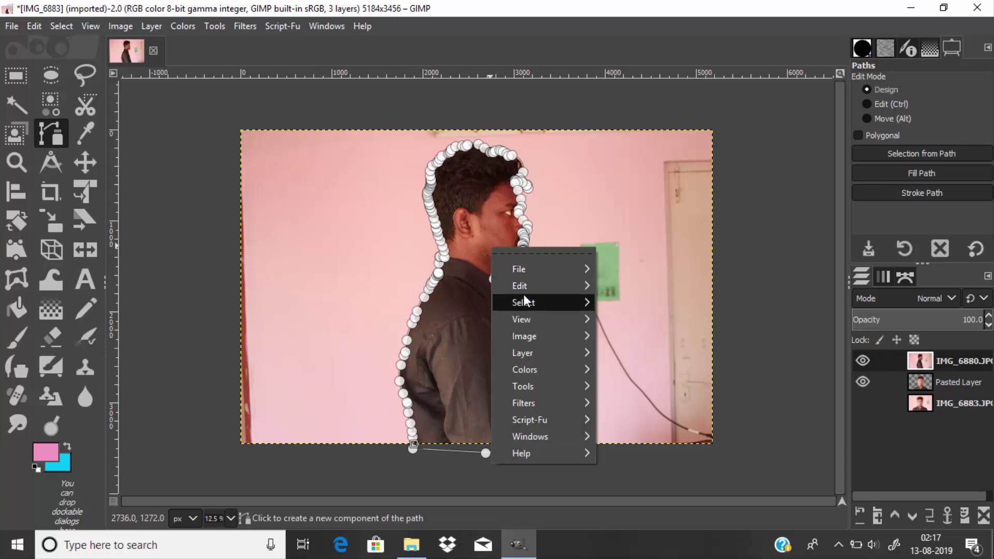
pyautogui.moveTo(529, 307)
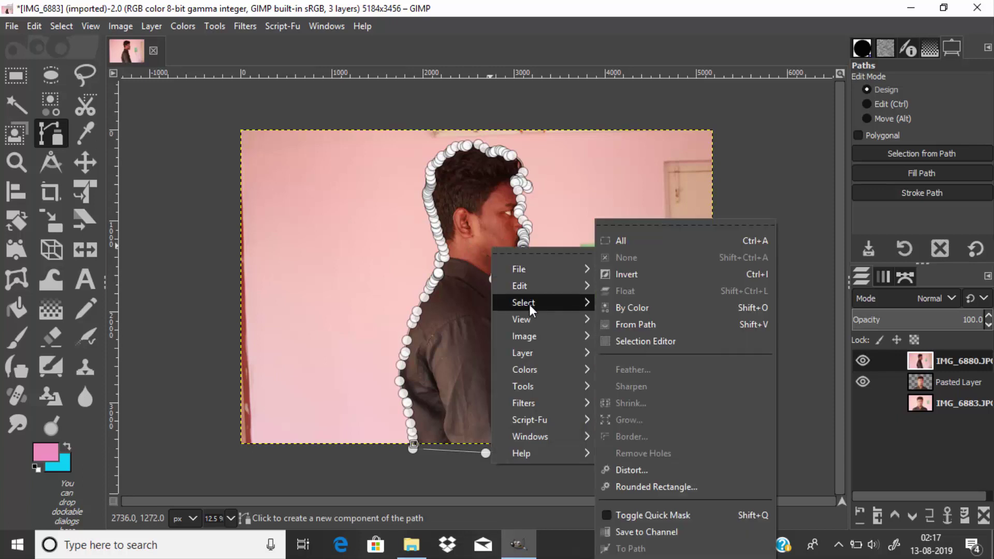
pyautogui.click(659, 325)
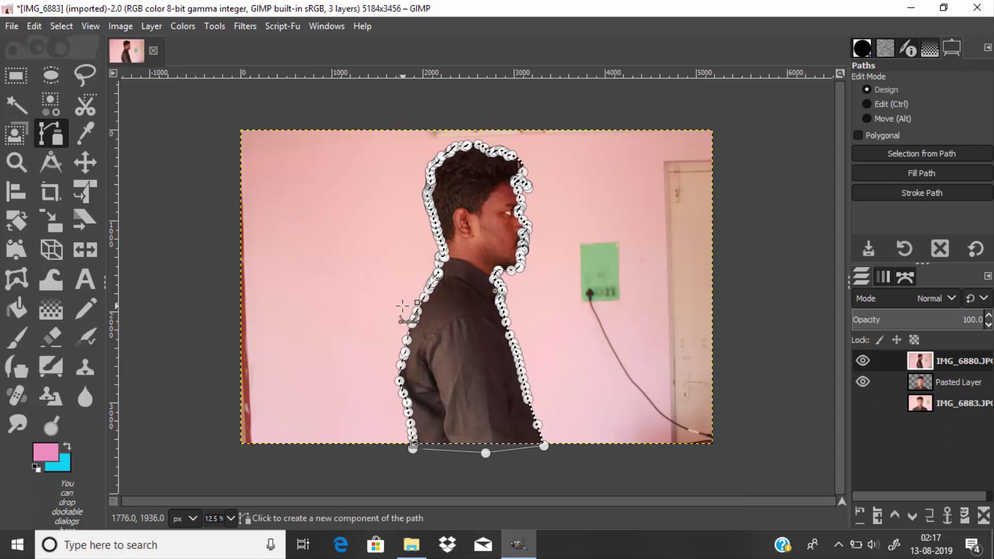
pyautogui.click(70, 29)
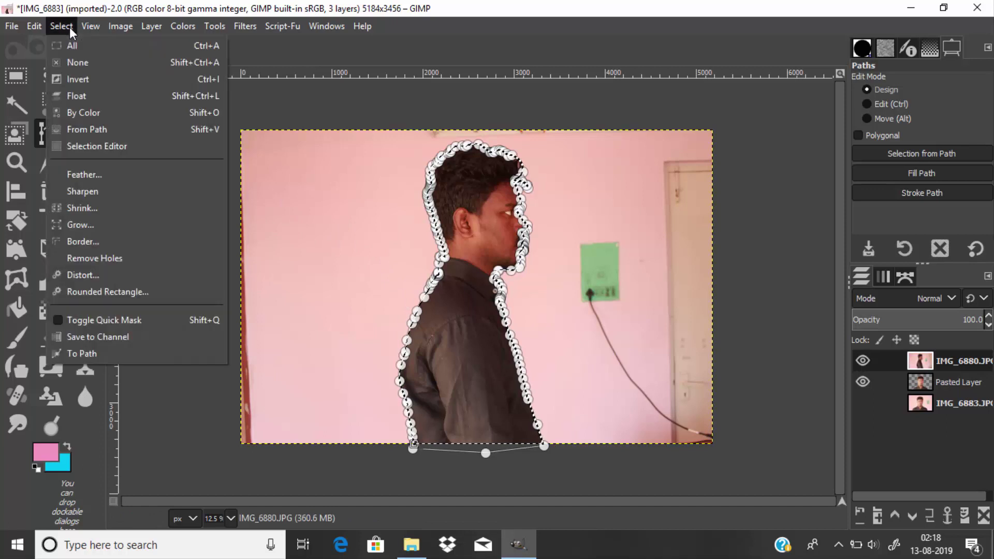
pyautogui.click(92, 82)
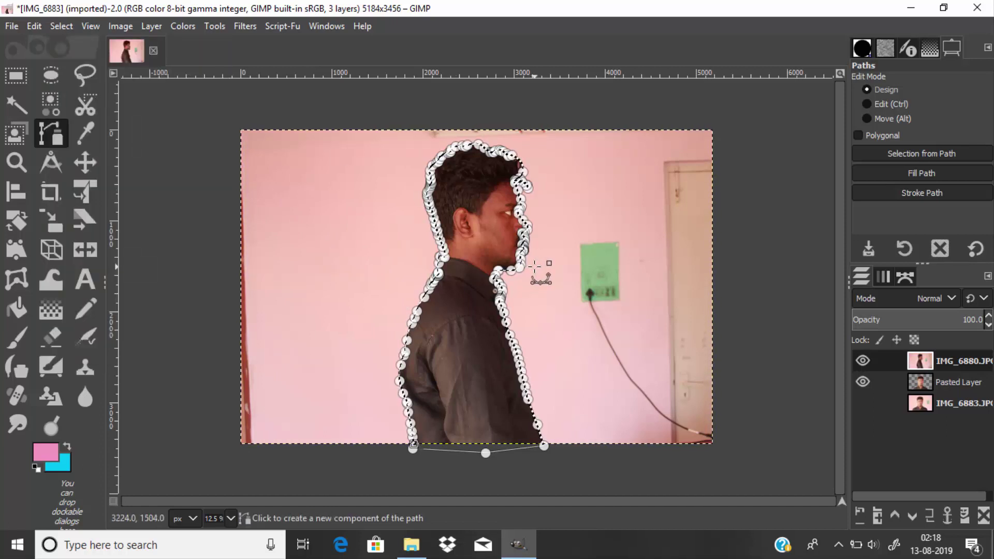
# - Copy the selected background onto a new layer and hide the IMG_6880.JPG layer
pyautogui.press('ctrl')
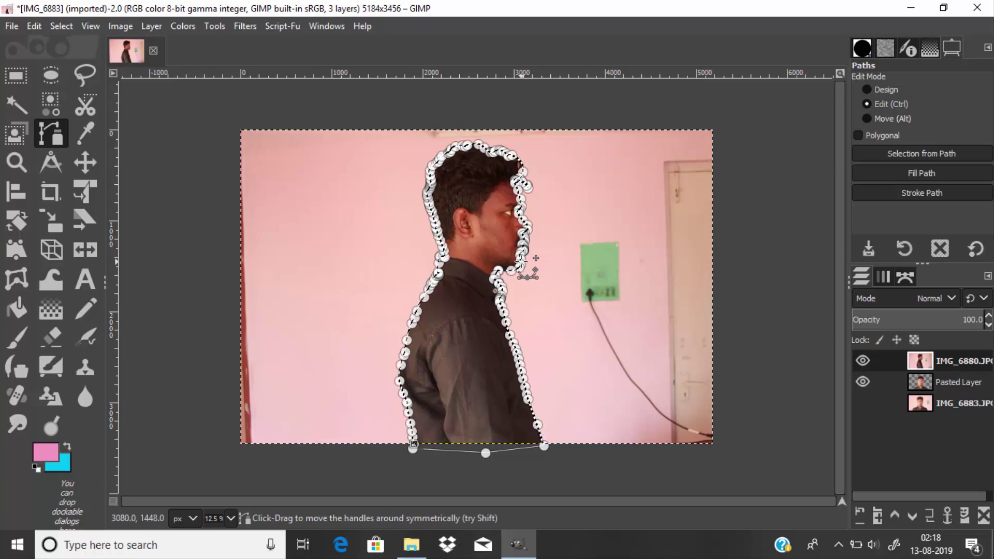
pyautogui.hotkey('ctrl', 'c')
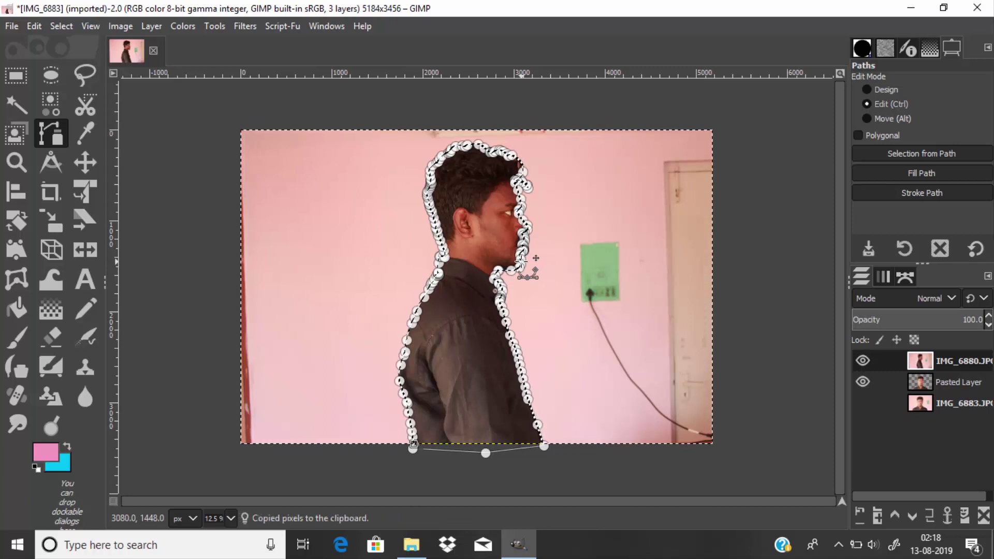
pyautogui.hotkey('ctrl', 'v')
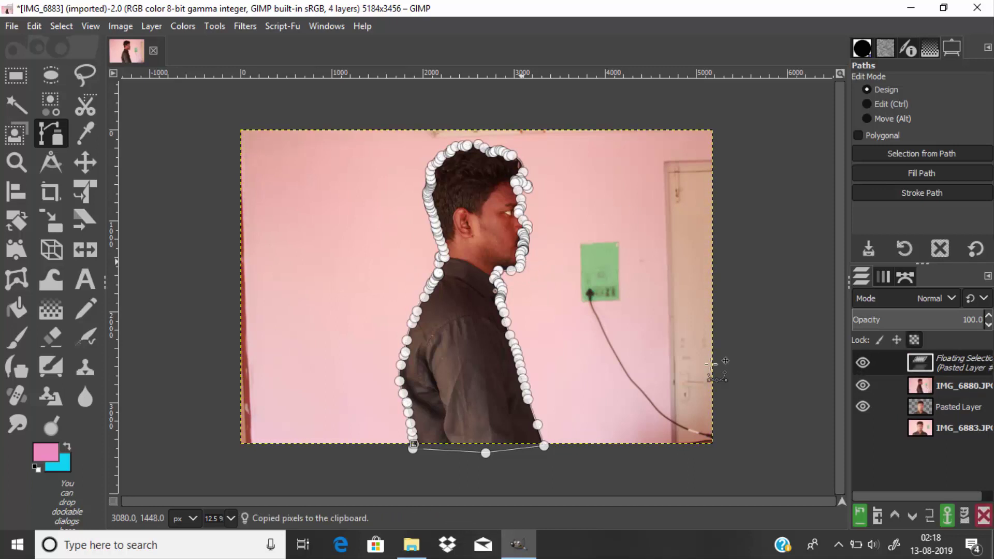
pyautogui.click(861, 517)
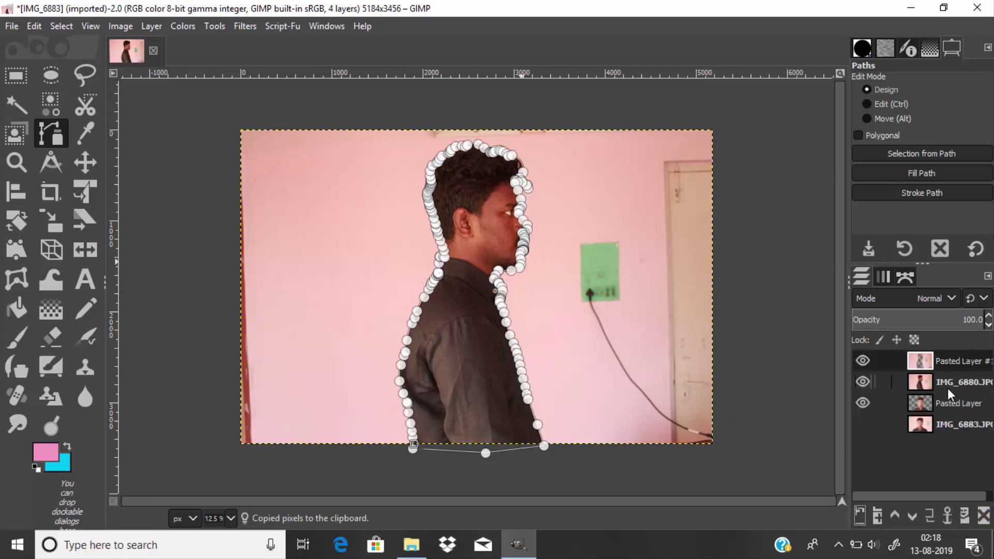
pyautogui.click(947, 388)
pyautogui.click(863, 381)
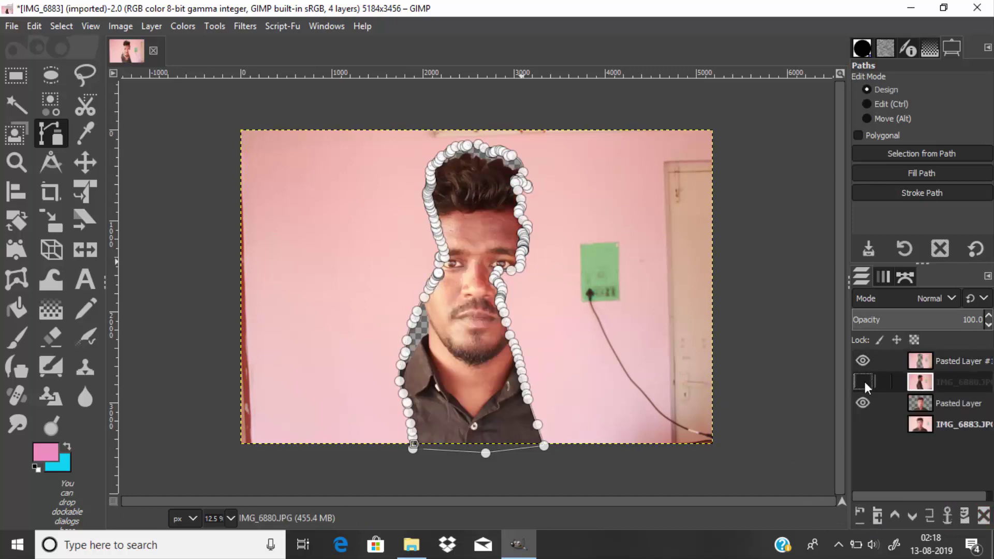
# - Start scaling Pasted Layer #1 up to about 6822 × 4548 px and shift its cutout over the front-view face
pyautogui.click(86, 163)
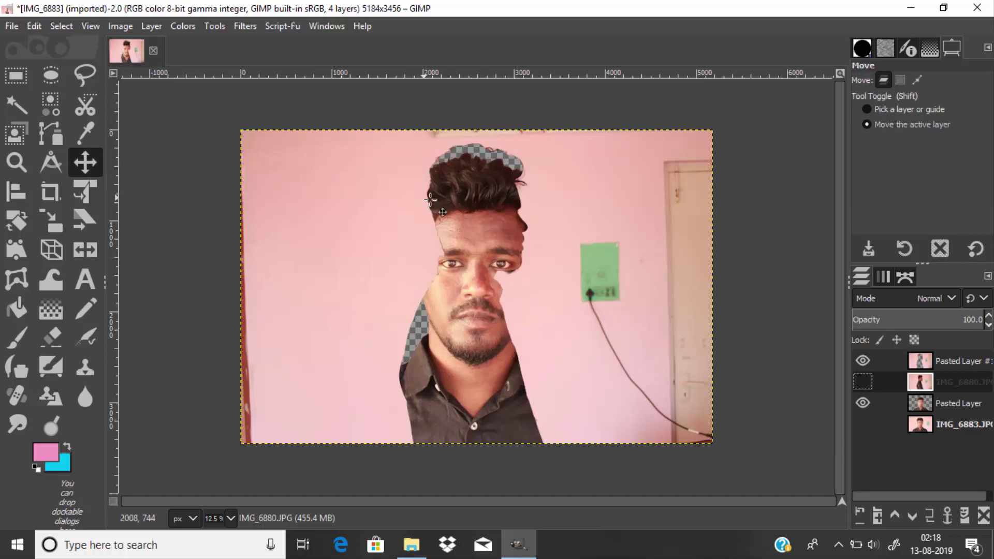
pyautogui.click(956, 362)
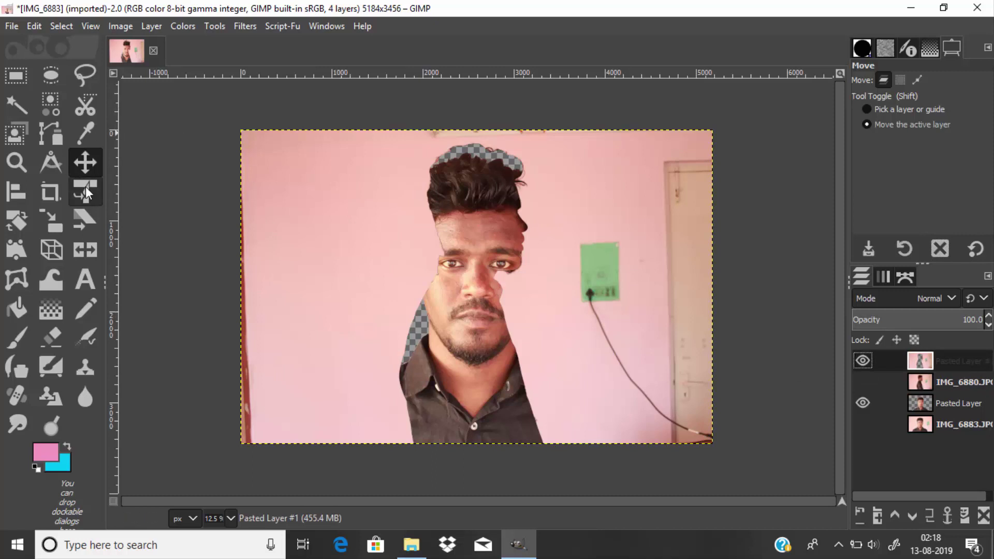
pyautogui.click(50, 220)
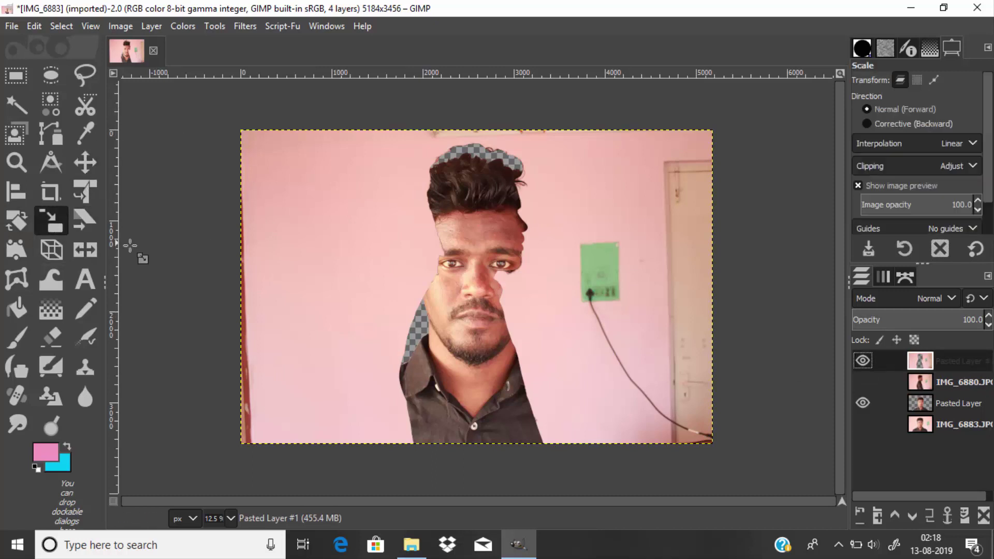
pyautogui.moveTo(277, 168); pyautogui.dragTo(221, 130)
pyautogui.moveTo(664, 435); pyautogui.dragTo(763, 496)
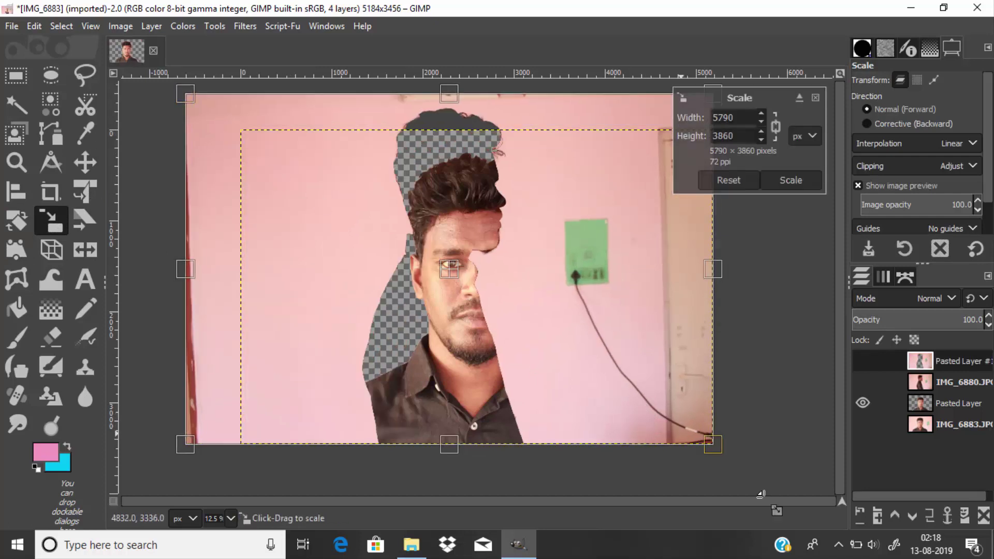
pyautogui.moveTo(487, 307); pyautogui.dragTo(420, 372)
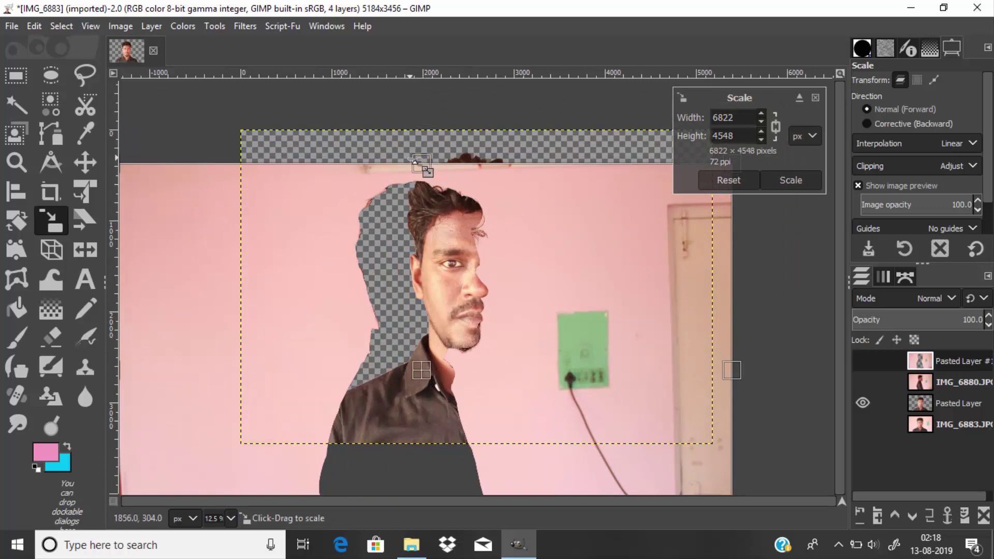
# - Enlarge Pasted Layer #1 to about 7764 × 5176 px and center its cutout over the front-view face
pyautogui.moveTo(415, 159); pyautogui.dragTo(415, 139)
pyautogui.moveTo(421, 358); pyautogui.dragTo(417, 374)
pyautogui.moveTo(417, 156); pyautogui.dragTo(415, 144)
pyautogui.moveTo(417, 374); pyautogui.dragTo(434, 390)
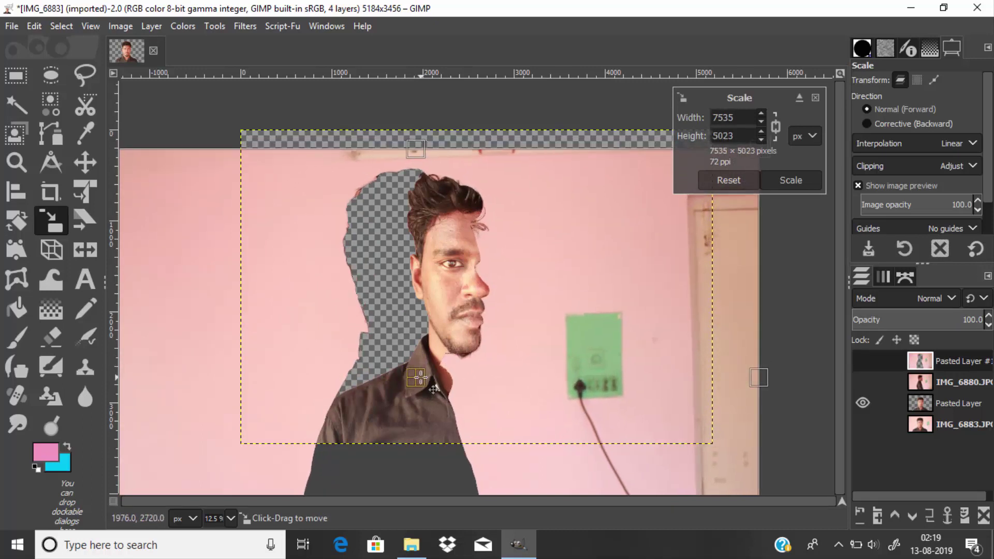
pyautogui.moveTo(416, 148)
pyautogui.mouseDown()
pyautogui.moveTo(432, 129)
pyautogui.moveTo(431, 141)
pyautogui.mouseUp()
pyautogui.moveTo(433, 392); pyautogui.dragTo(492, 393)
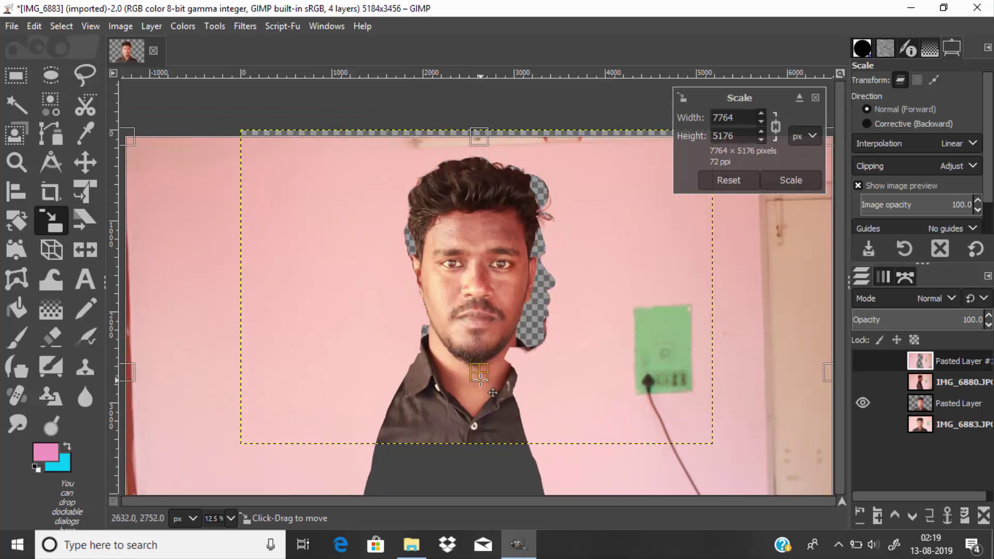
# - Enlarge Pasted Layer #1 to about 8218 × 5479 px, repositioning its head cutout around the front-view face
pyautogui.moveTo(483, 136); pyautogui.dragTo(484, 125)
pyautogui.moveTo(481, 365); pyautogui.dragTo(482, 376)
pyautogui.moveTo(480, 140); pyautogui.dragTo(479, 130)
pyautogui.moveTo(474, 365); pyautogui.dragTo(493, 400)
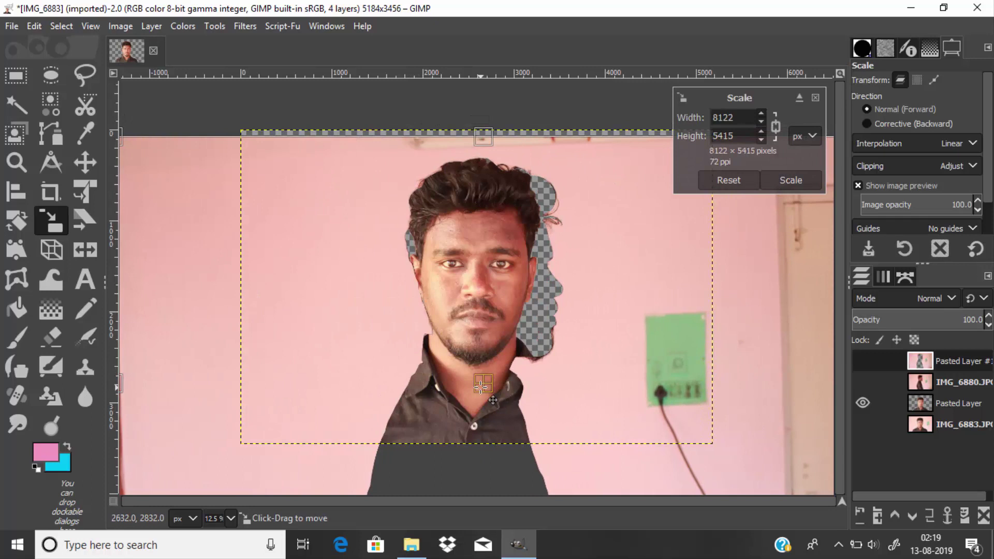
pyautogui.moveTo(482, 136); pyautogui.dragTo(483, 130)
pyautogui.moveTo(485, 388)
pyautogui.mouseDown()
pyautogui.moveTo(465, 388)
pyautogui.moveTo(478, 388)
pyautogui.mouseUp()
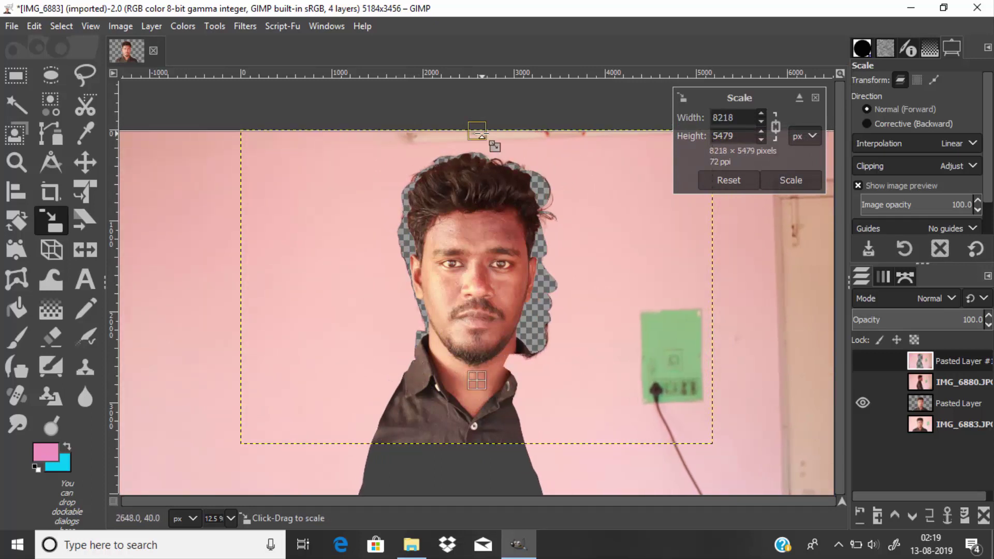
# - Set the background layer's scale to about 8242 × 5495 px, align its profile edge across half the face, and apply it
pyautogui.moveTo(482, 134); pyautogui.dragTo(481, 131)
pyautogui.moveTo(475, 386); pyautogui.dragTo(405, 393)
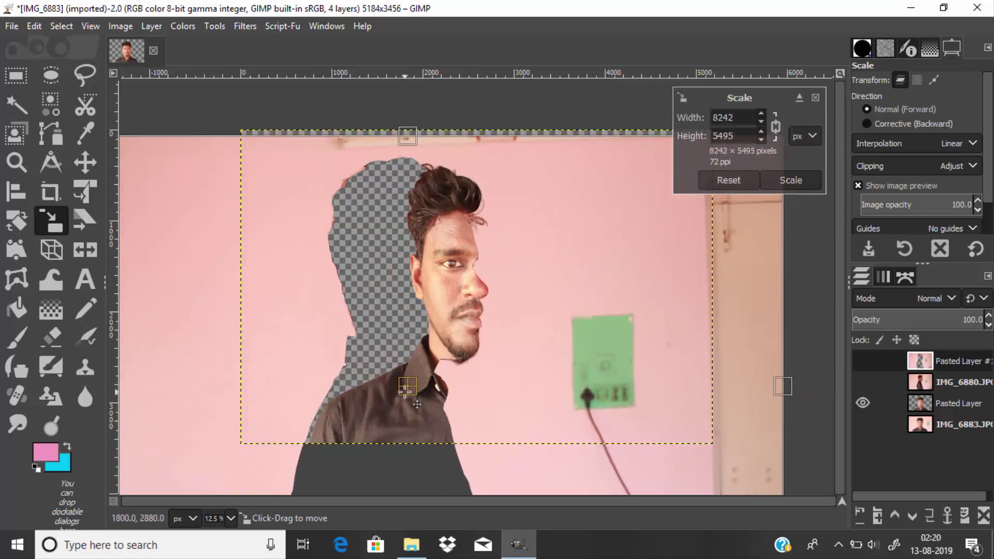
pyautogui.scroll(2, 447, 390)
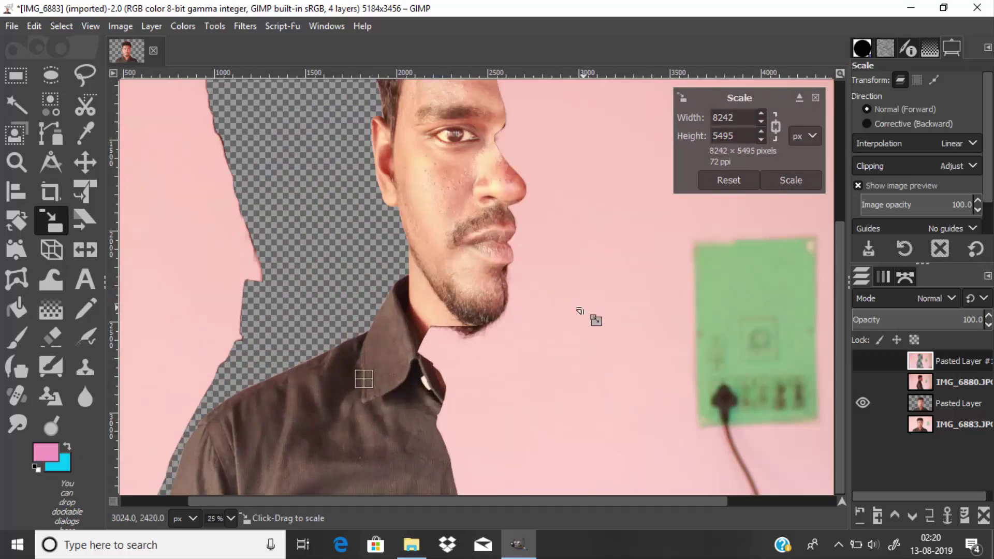
pyautogui.scroll(3, 580, 310)
pyautogui.scroll(3, 586, 361)
pyautogui.press('Return')
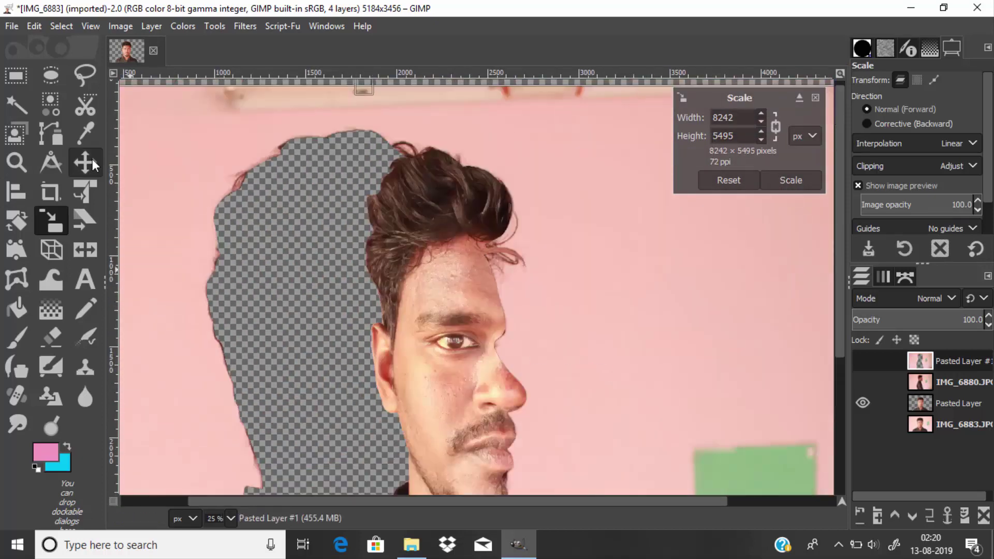
# - Nudge Pasted Layer #1 slightly down and sideways with the Move tool to fine-tune its profile edge over the face
pyautogui.press('m')
pyautogui.press('Up')
pyautogui.press('Up')
pyautogui.press('Up')
pyautogui.press('Up')
pyautogui.press('Up')
pyautogui.press('Up')
pyautogui.press('Up')
pyautogui.press('Up')
pyautogui.press('Up')
pyautogui.press('Up')
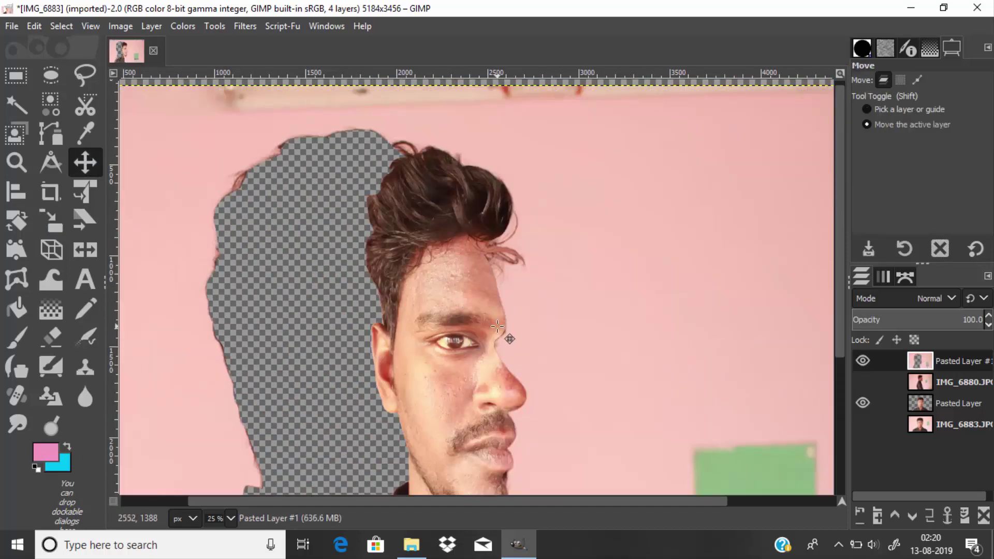
pyautogui.press('Right')
pyautogui.press('Right')
pyautogui.press('Right')
pyautogui.press('Right')
pyautogui.press('Right')
pyautogui.press('-')
pyautogui.press('-')
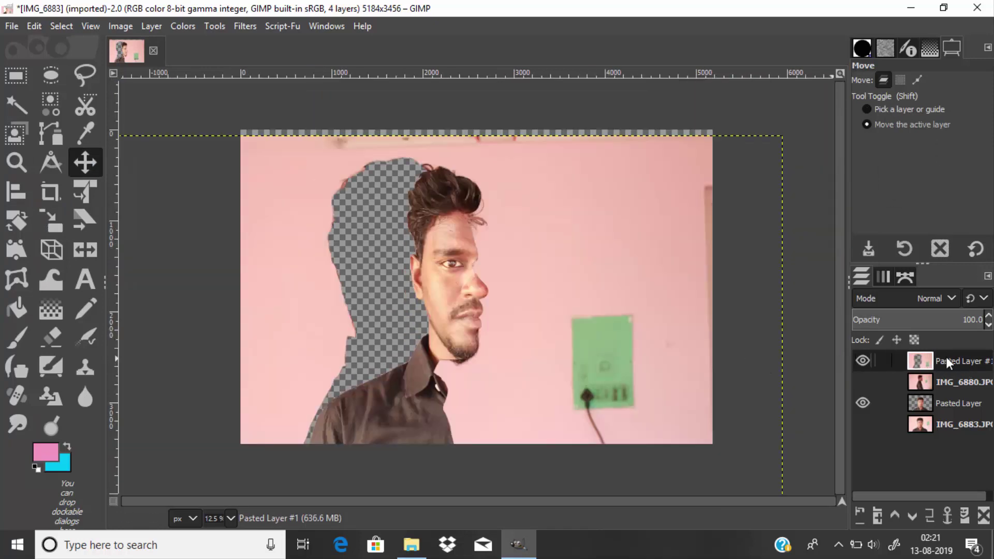
# - Fuzzy-select the transparent head cutout of Pasted Layer #1 and add a layer mask initialized to Selection on Pasted Layer
pyautogui.click(19, 111)
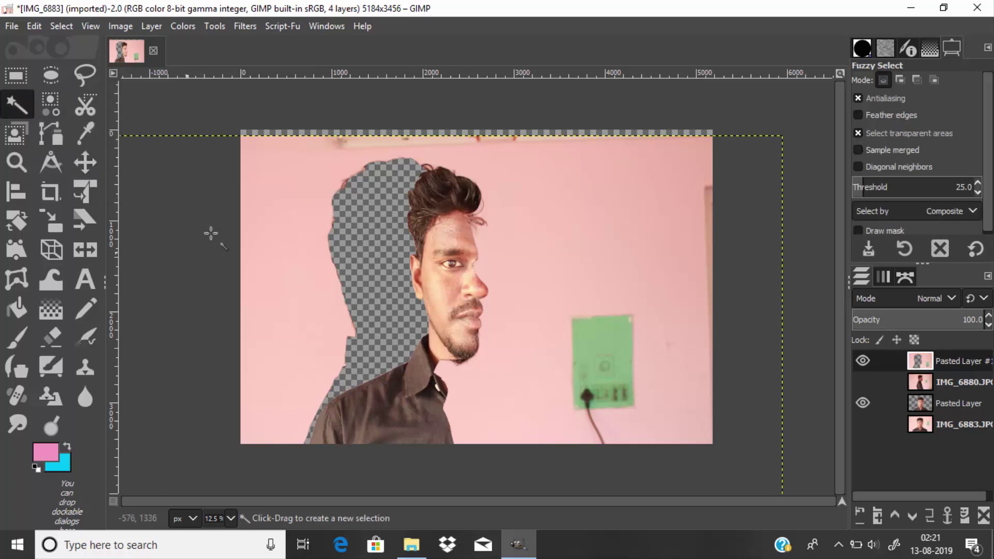
pyautogui.click(386, 268)
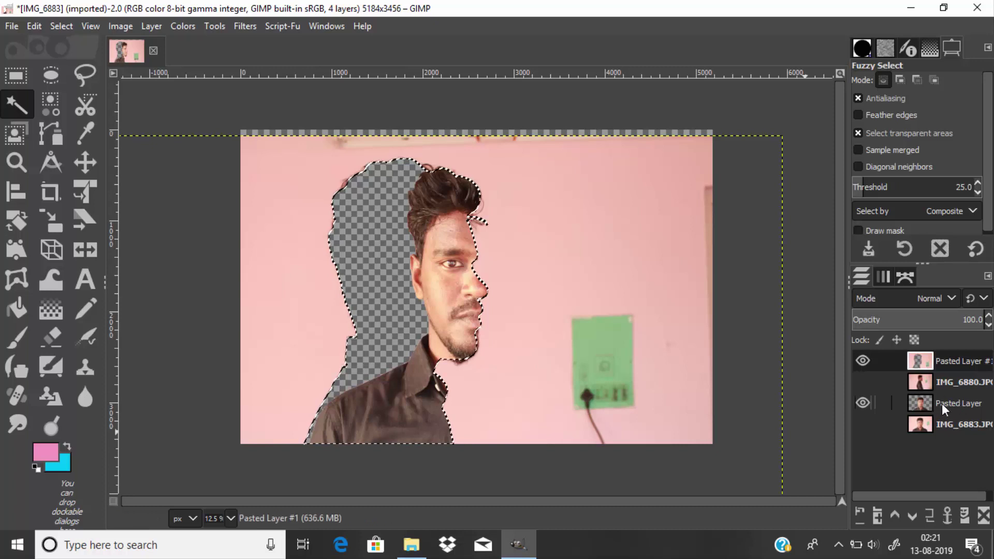
pyautogui.click(943, 402)
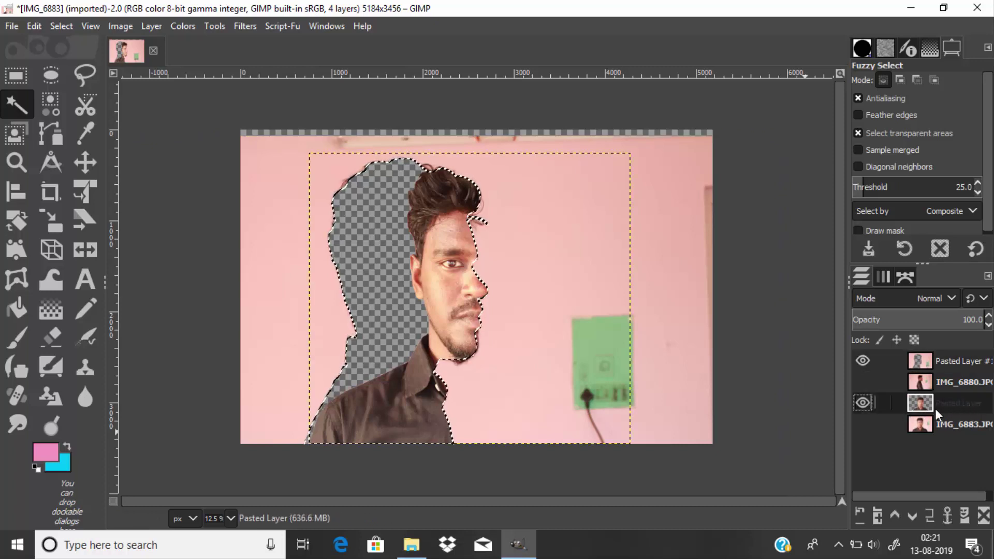
pyautogui.rightClick(944, 400)
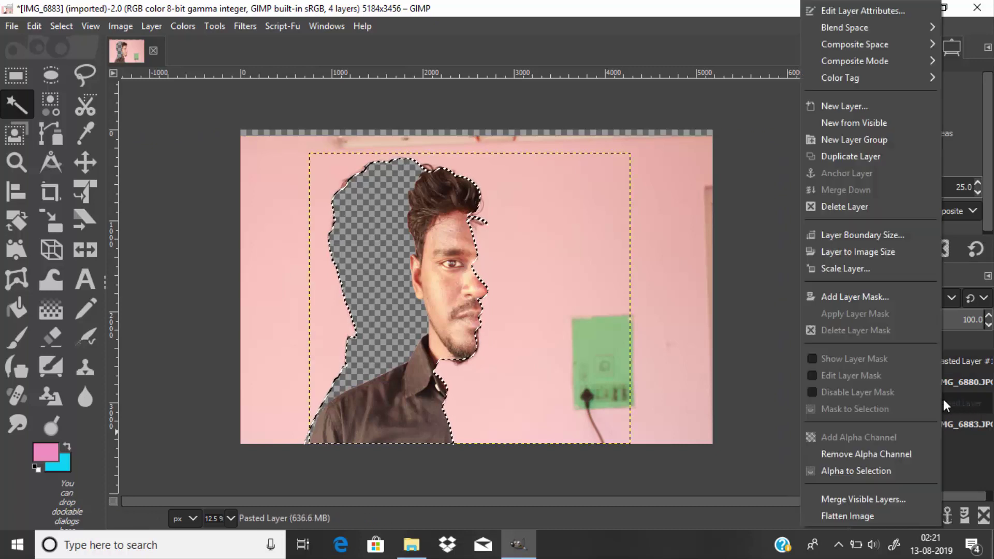
pyautogui.click(863, 297)
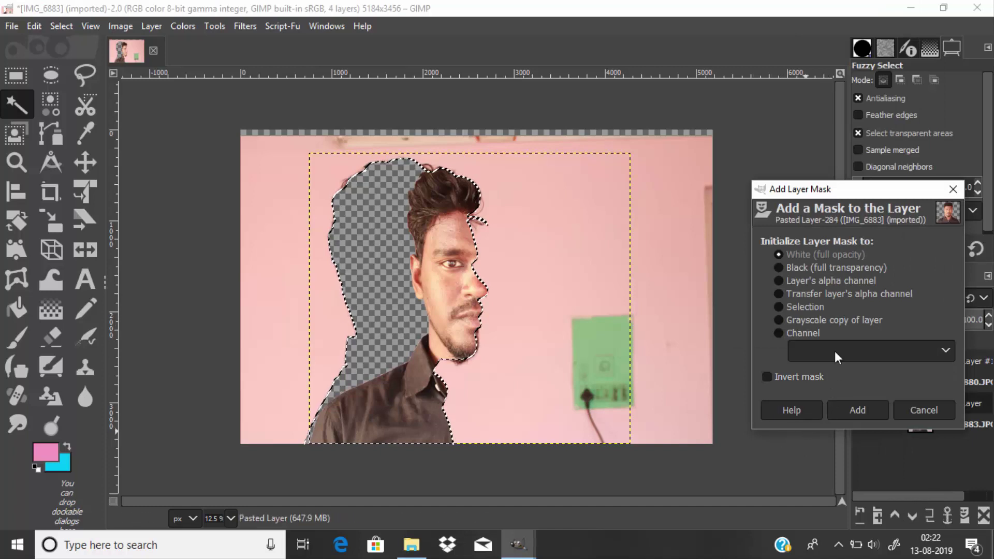
pyautogui.click(808, 306)
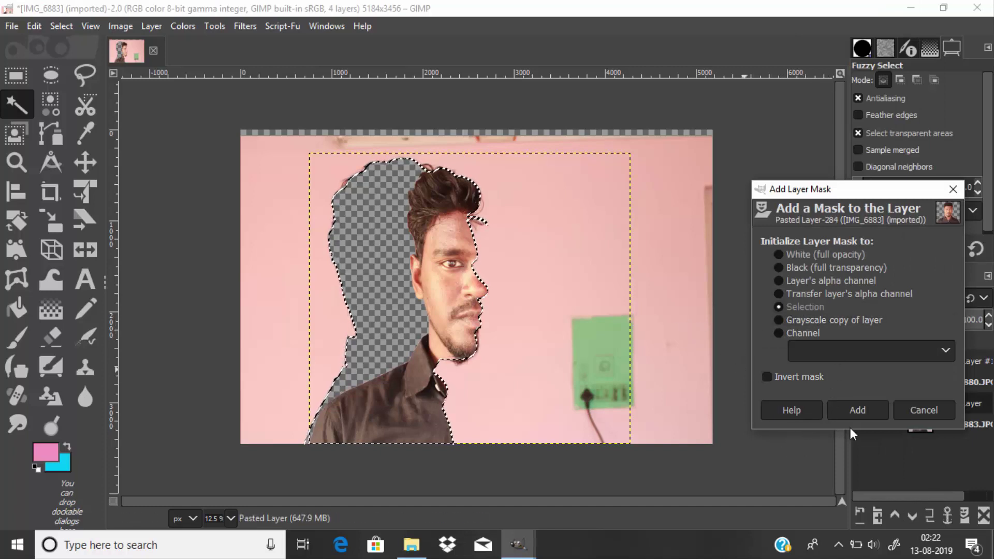
pyautogui.click(861, 410)
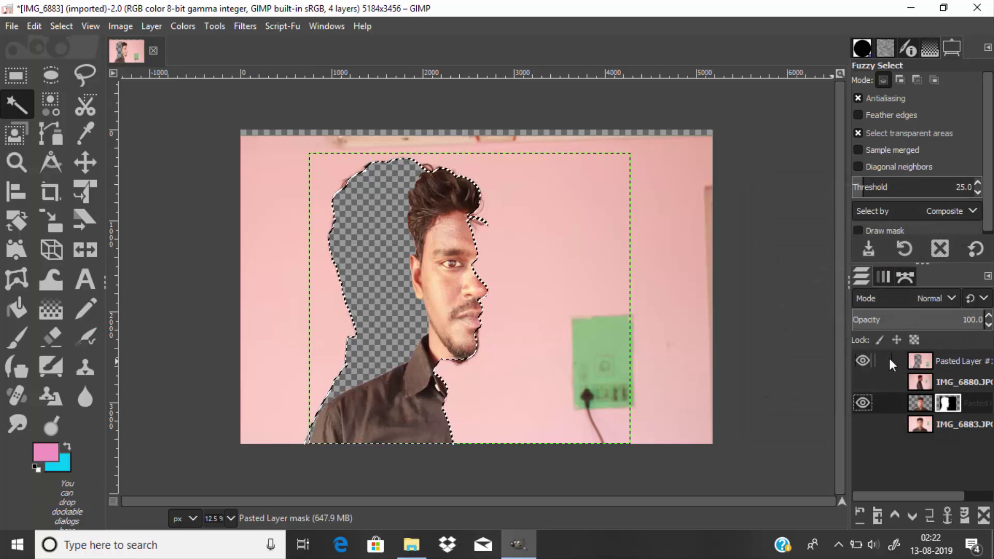
# - Hide Pasted Layer #1 and clear the selection around the masked portrait
pyautogui.click(863, 362)
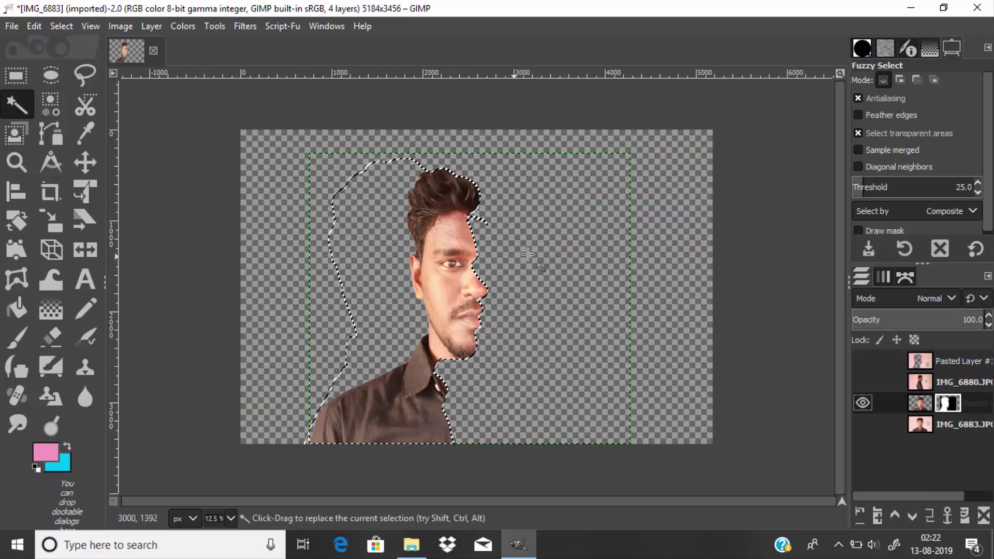
pyautogui.click(61, 26)
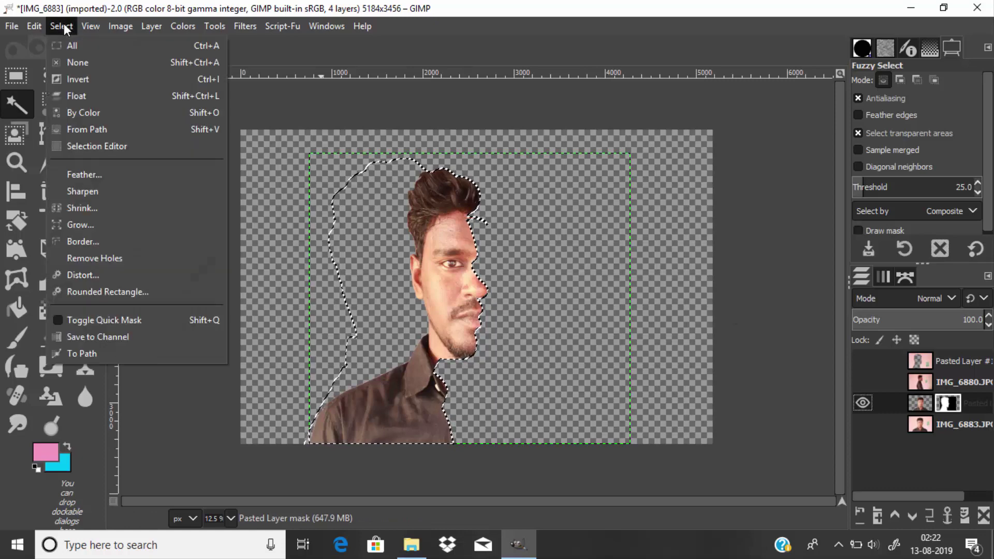
pyautogui.click(83, 63)
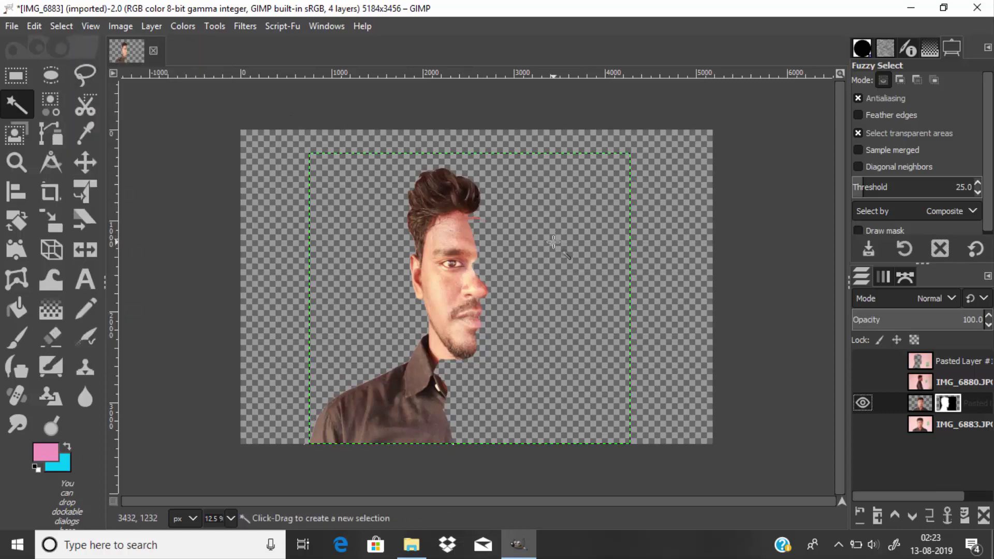
# - Paint the stray hair strand beside the forehead out of the layer mask in black, using the size 51 Hardness 100 brush
pyautogui.scroll(5, 553, 241)
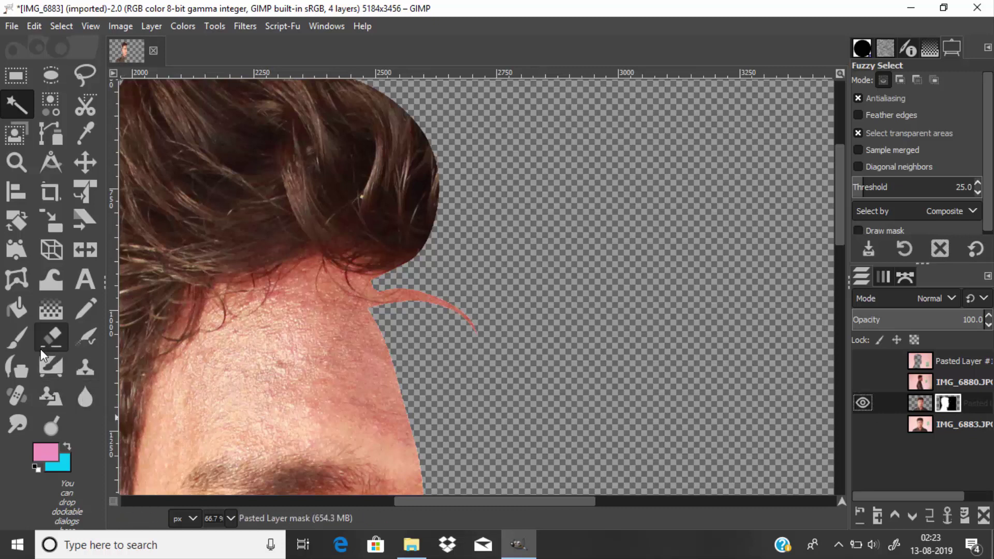
pyautogui.click(10, 343)
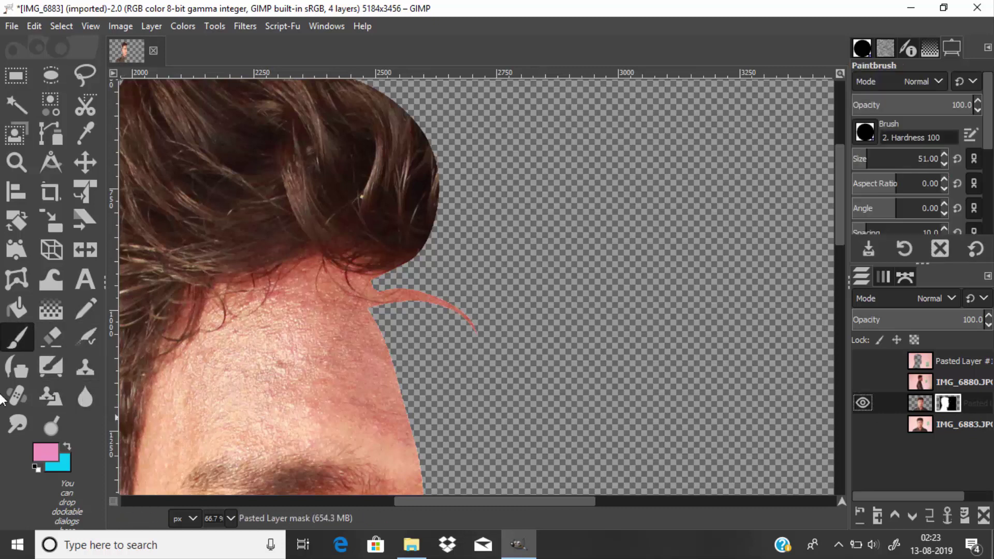
pyautogui.click(37, 468)
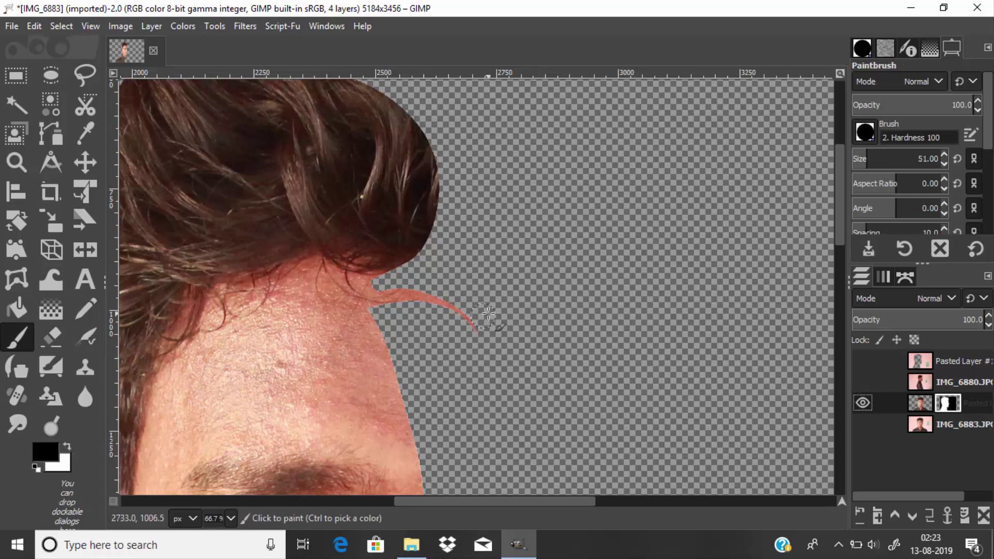
pyautogui.moveTo(468, 319)
pyautogui.mouseDown()
pyautogui.moveTo(483, 353)
pyautogui.moveTo(466, 307)
pyautogui.moveTo(438, 334)
pyautogui.moveTo(420, 300)
pyautogui.moveTo(415, 311)
pyautogui.moveTo(399, 294)
pyautogui.moveTo(392, 307)
pyautogui.moveTo(387, 296)
pyautogui.moveTo(400, 317)
pyautogui.moveTo(377, 287)
pyautogui.moveTo(387, 308)
pyautogui.mouseUp()
pyautogui.keyDown('ctrl'); pyautogui.scroll(-5, 414, 317); pyautogui.keyUp('ctrl')
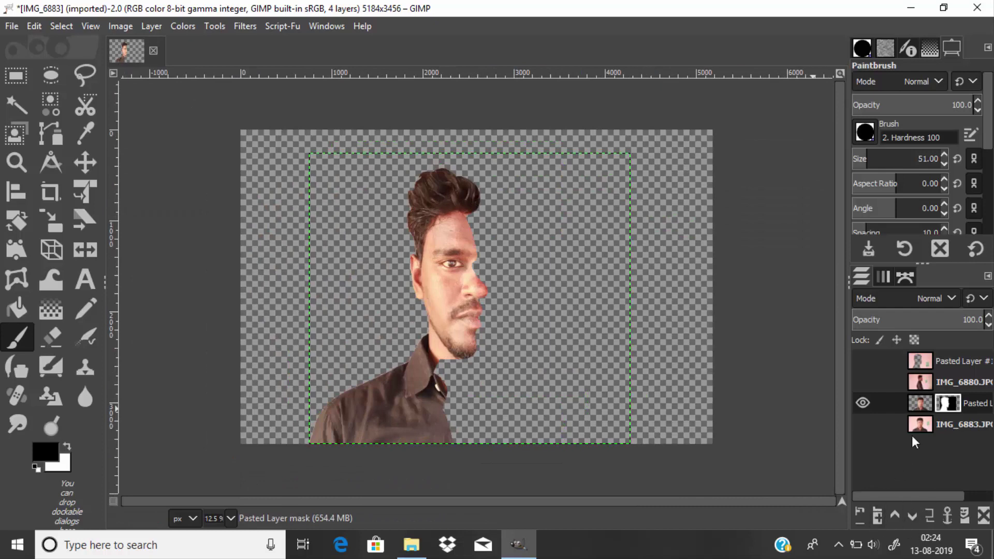
# - Add a transparent 5184 × 3456 px layer directly above IMG_6883.JPG
pyautogui.click(927, 423)
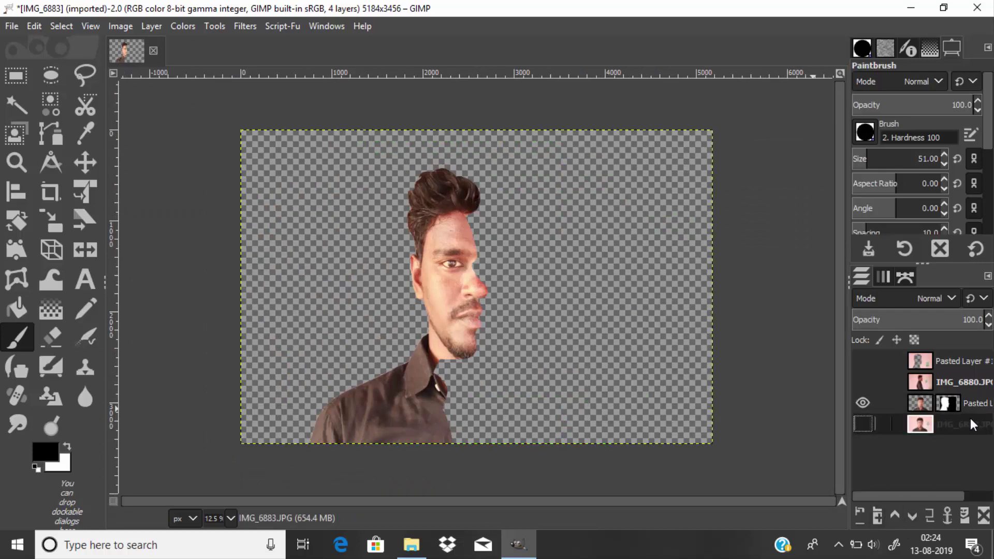
pyautogui.click(860, 517)
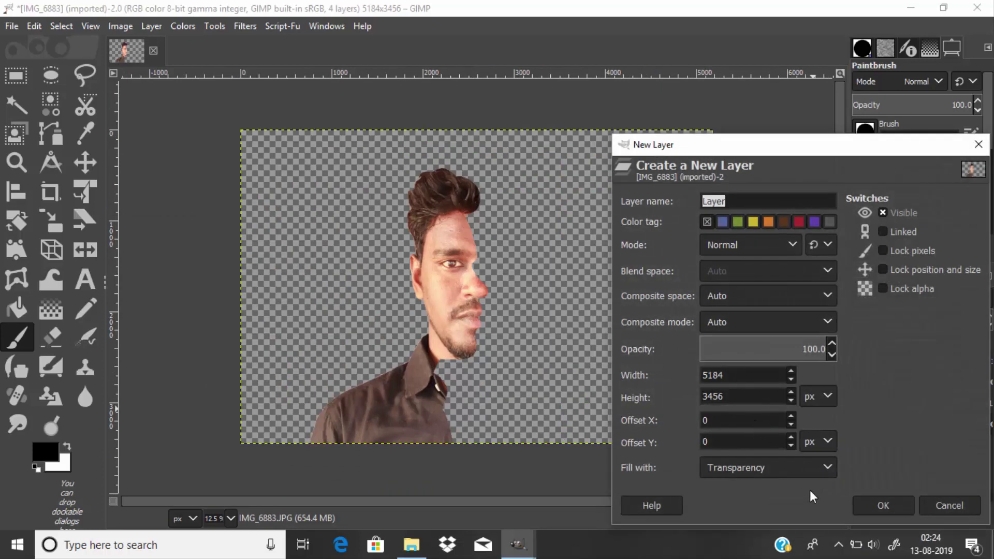
pyautogui.click(893, 505)
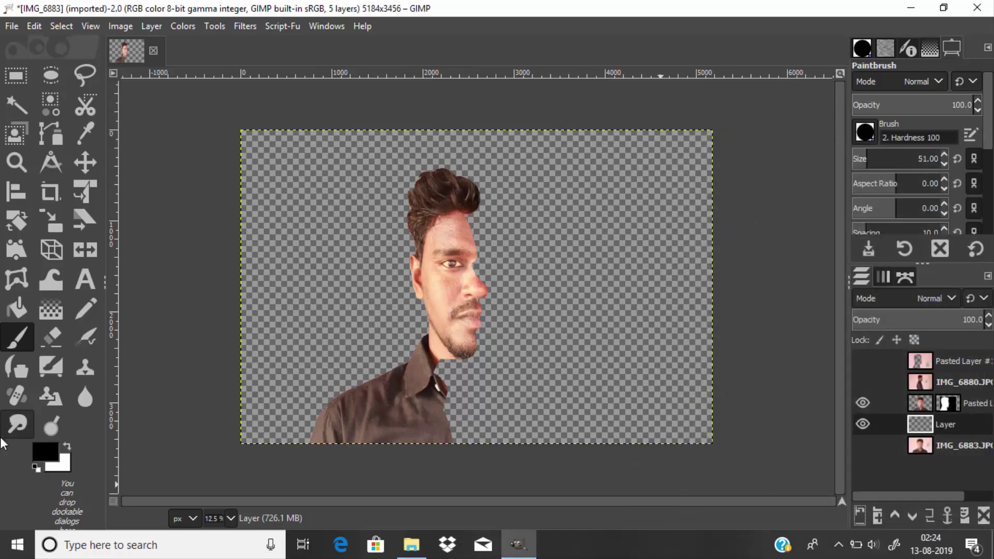
# - Draw a radial FG to BG gradient on the new layer, centered on the face at about 2415, 1886 and reaching beyond the canvas
pyautogui.click(48, 318)
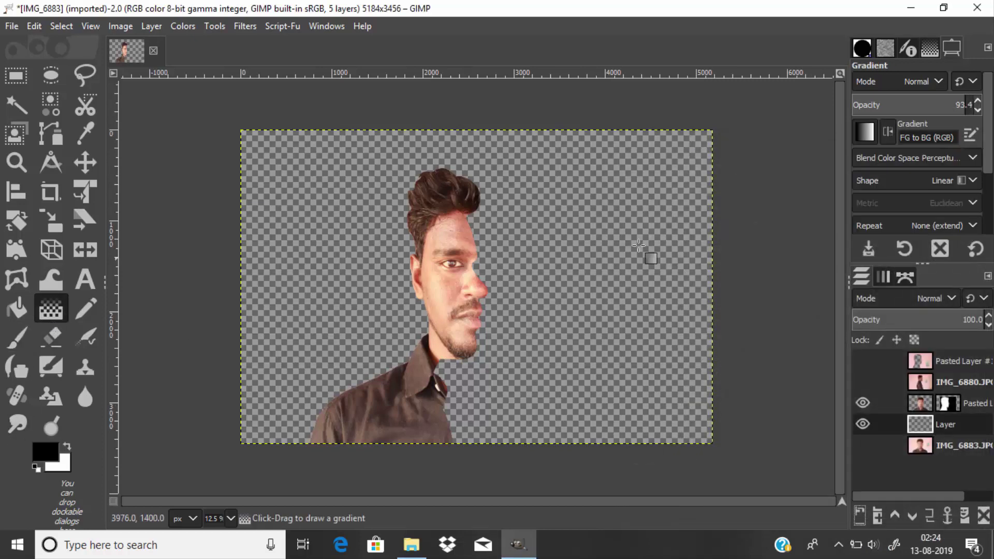
pyautogui.click(957, 182)
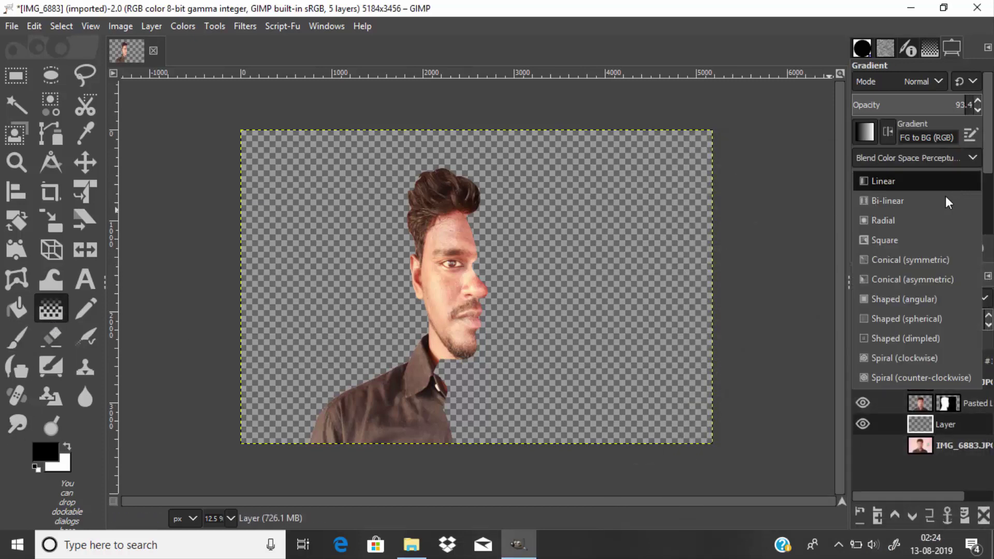
pyautogui.click(906, 228)
pyautogui.moveTo(464, 314); pyautogui.dragTo(836, 112)
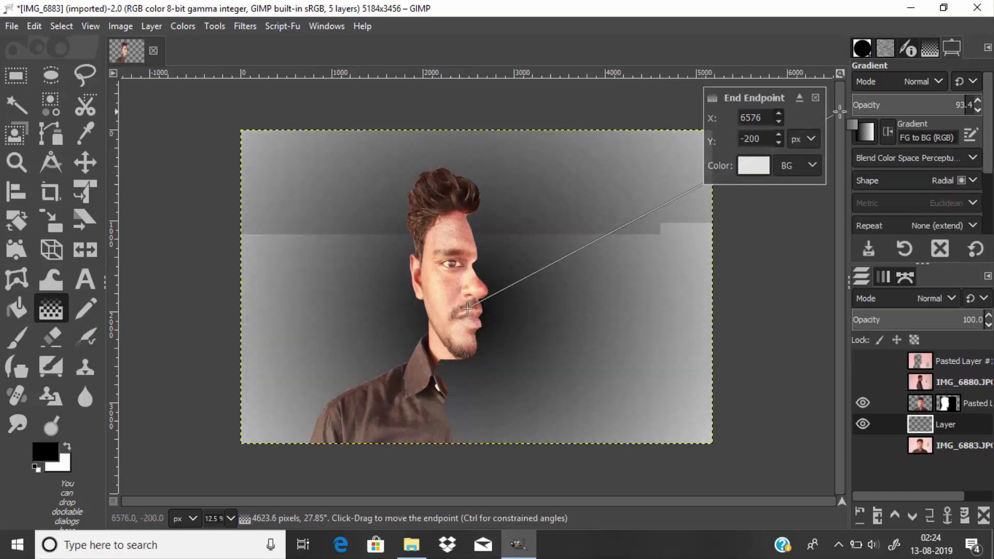
pyautogui.scroll(-5, 986, 198)
pyautogui.scroll(5, 986, 198)
pyautogui.moveTo(468, 308)
pyautogui.mouseDown()
pyautogui.moveTo(494, 285)
pyautogui.moveTo(454, 312)
pyautogui.mouseUp()
# - Swap the gradient colors so white is at the center, extend its end point far outside the canvas, and apply it
pyautogui.click(66, 446)
pyautogui.press('-')
pyautogui.press('-')
pyautogui.press('-')
pyautogui.moveTo(603, 226); pyautogui.dragTo(728, 141)
pyautogui.press('-')
pyautogui.press('-')
pyautogui.press('-')
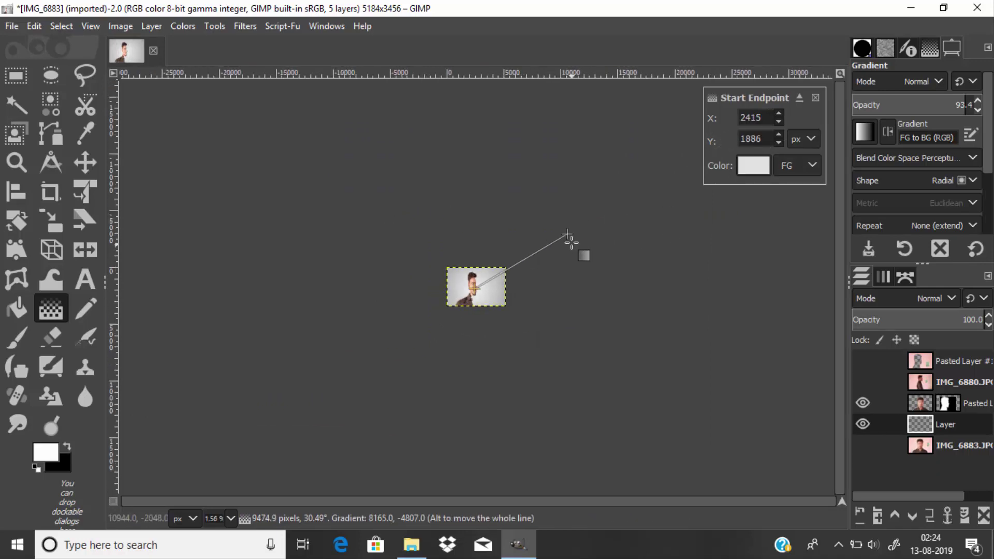
pyautogui.moveTo(571, 240); pyautogui.dragTo(587, 231)
pyautogui.press('Return')
pyautogui.press('+')
pyautogui.press('+')
pyautogui.press('+')
pyautogui.press('+')
pyautogui.press('+')
pyautogui.press('+')
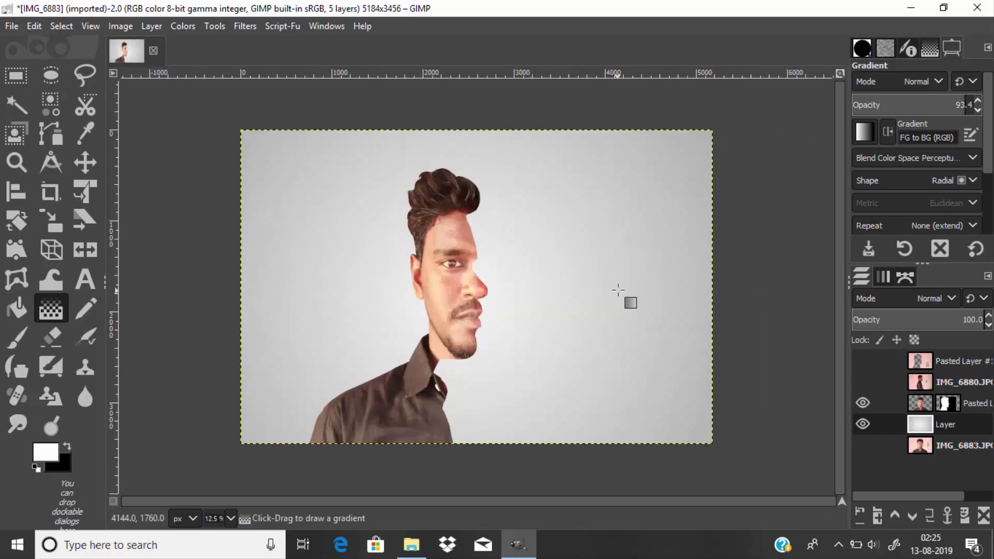
# - Add a new 5184 × 3456 px layer filled with white and move it to the bottom of the layer stack
pyautogui.click(864, 522)
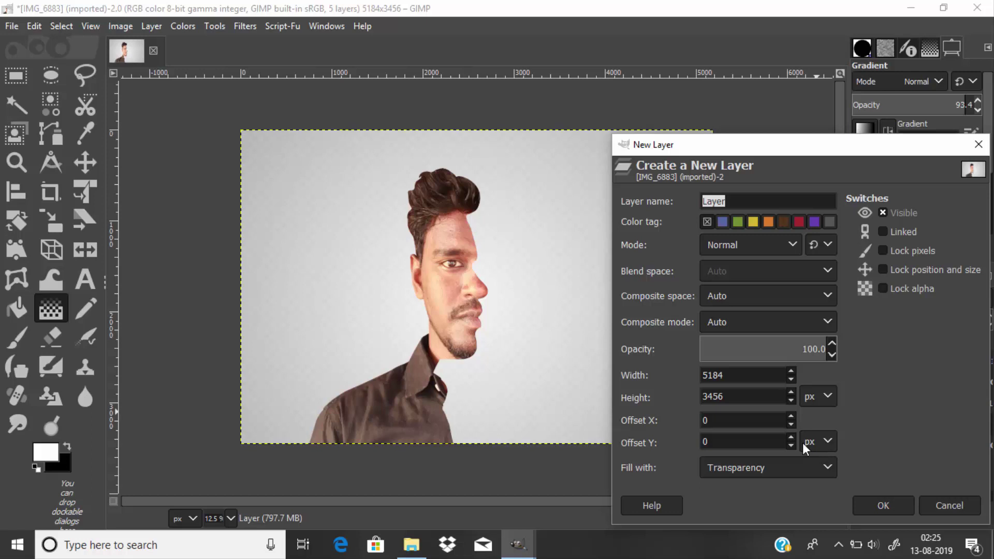
pyautogui.click(775, 468)
pyautogui.click(742, 450)
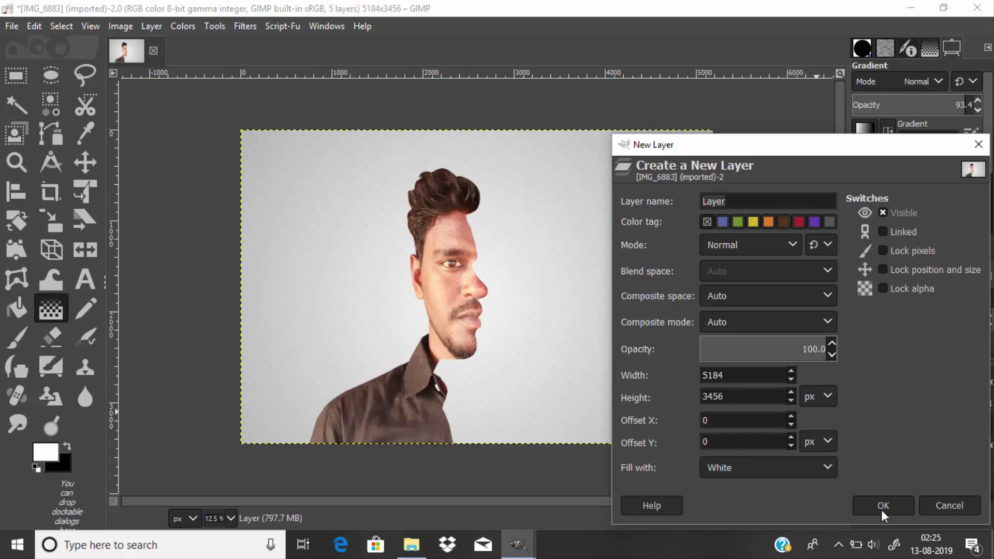
pyautogui.click(887, 506)
pyautogui.click(919, 515)
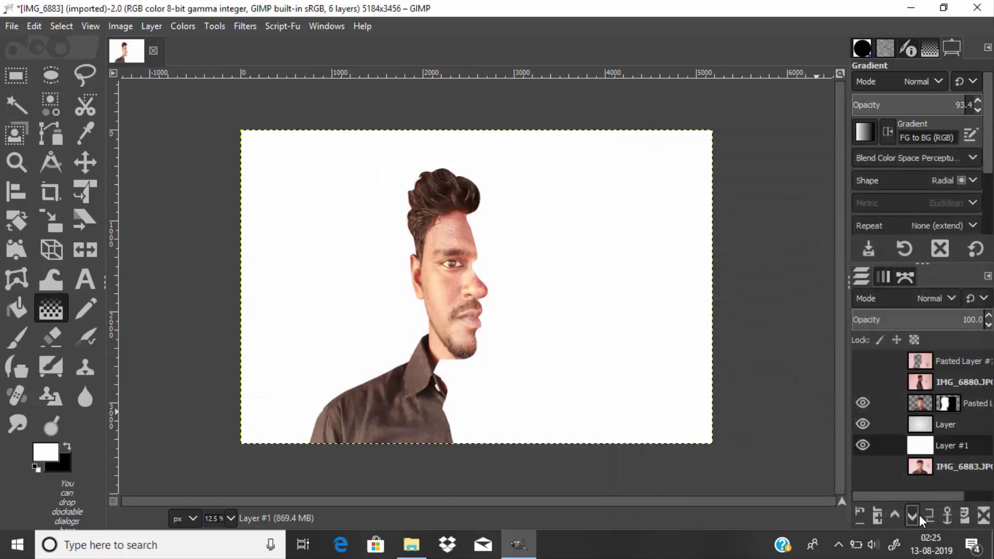
pyautogui.click(919, 515)
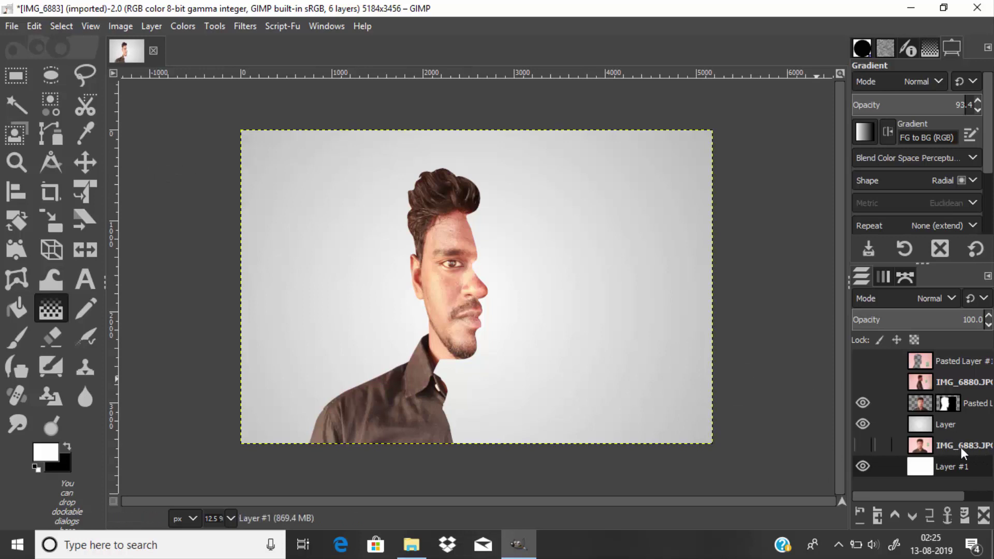
# - Apply an S-shaped Value curve to the masked portrait layer, lowering the shadows to about 67, 53 and raising the highlights
pyautogui.click(962, 448)
pyautogui.click(927, 406)
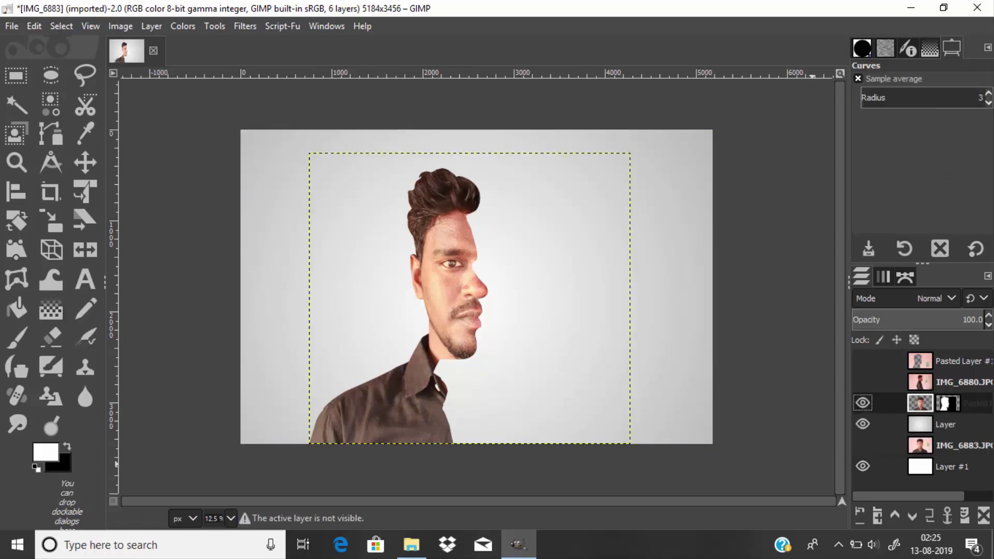
pyautogui.click(125, 25)
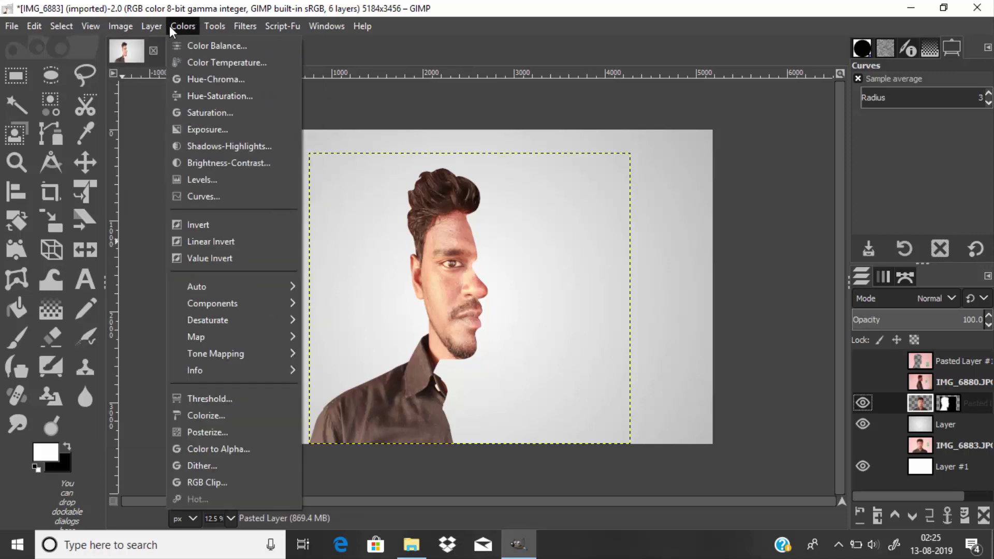
pyautogui.click(217, 201)
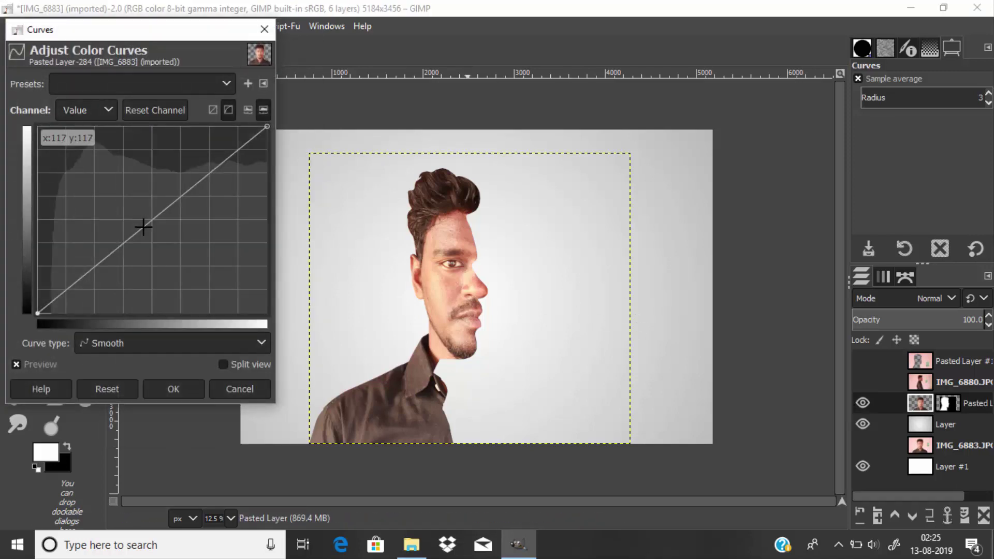
pyautogui.moveTo(144, 225); pyautogui.dragTo(175, 179)
pyautogui.moveTo(95, 249); pyautogui.dragTo(96, 271)
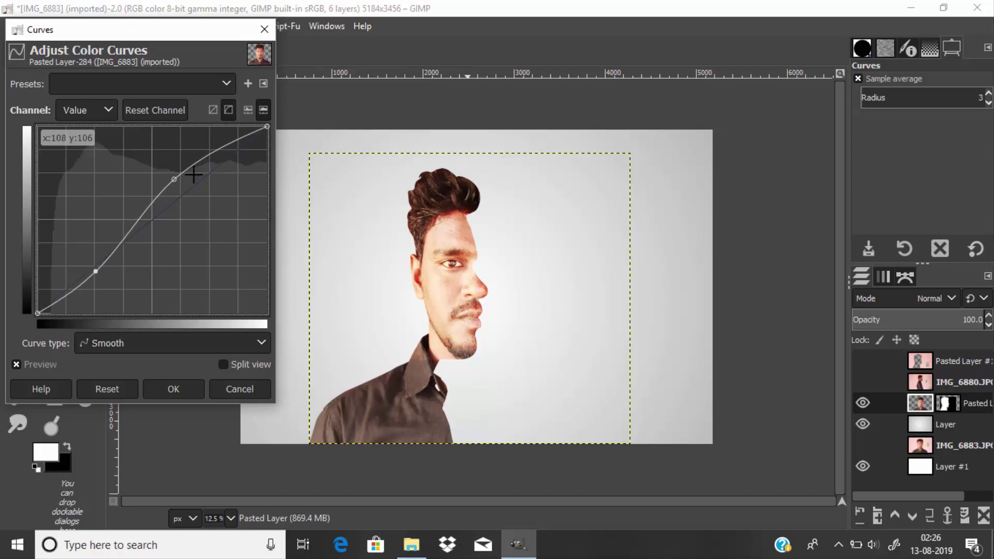
pyautogui.moveTo(174, 179); pyautogui.dragTo(190, 179)
pyautogui.moveTo(105, 270); pyautogui.dragTo(98, 274)
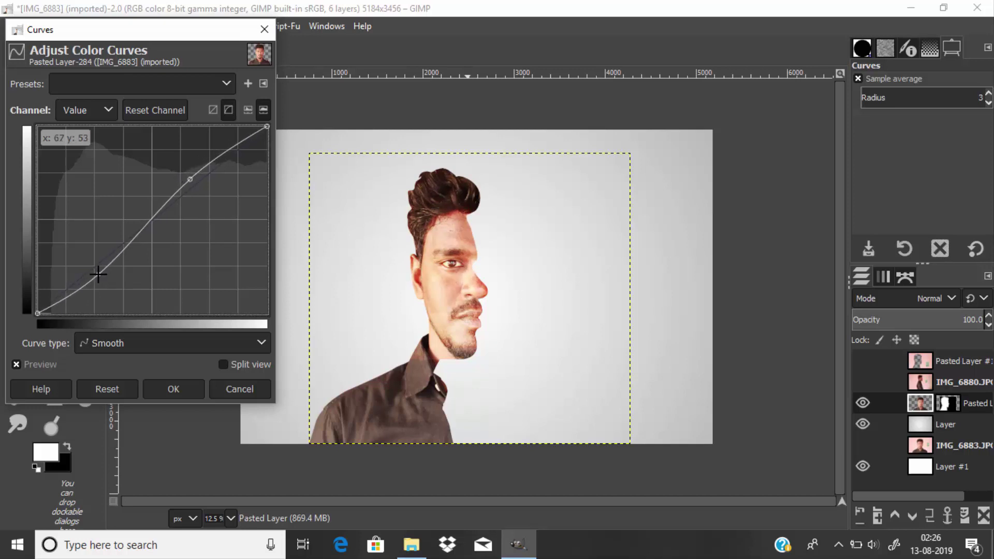
pyautogui.click(188, 387)
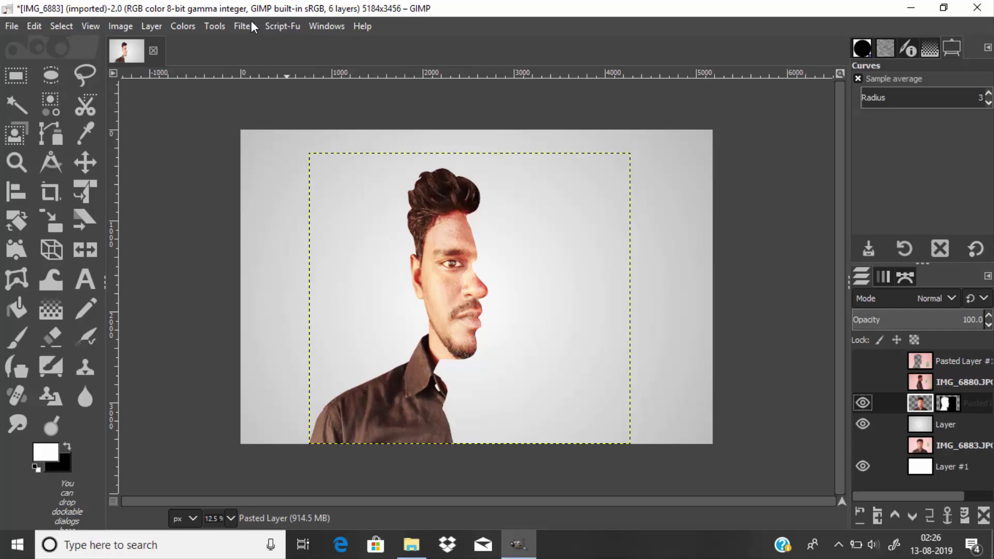
# - Open the G'MIC-Qt Color Presets filter for the masked portrait layer
pyautogui.click(248, 26)
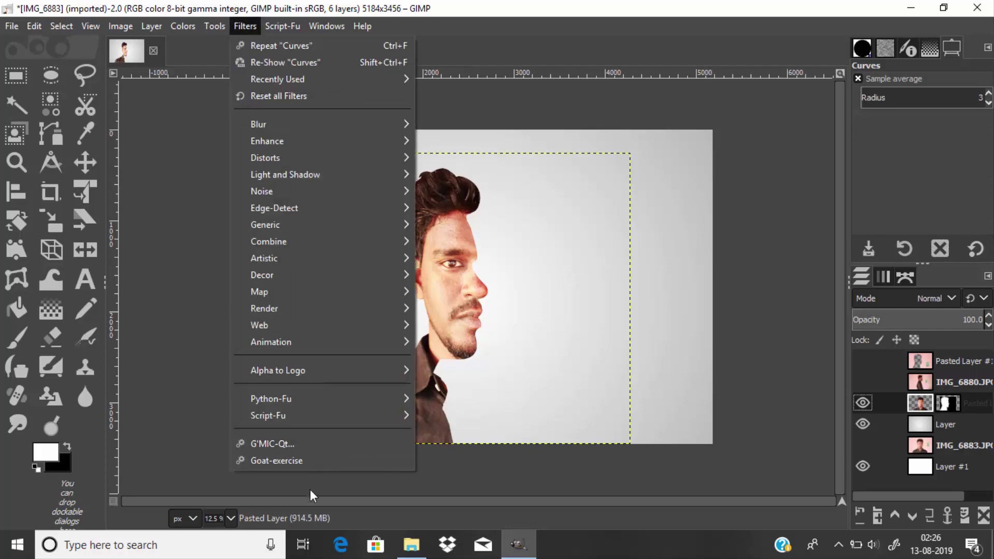
pyautogui.click(296, 445)
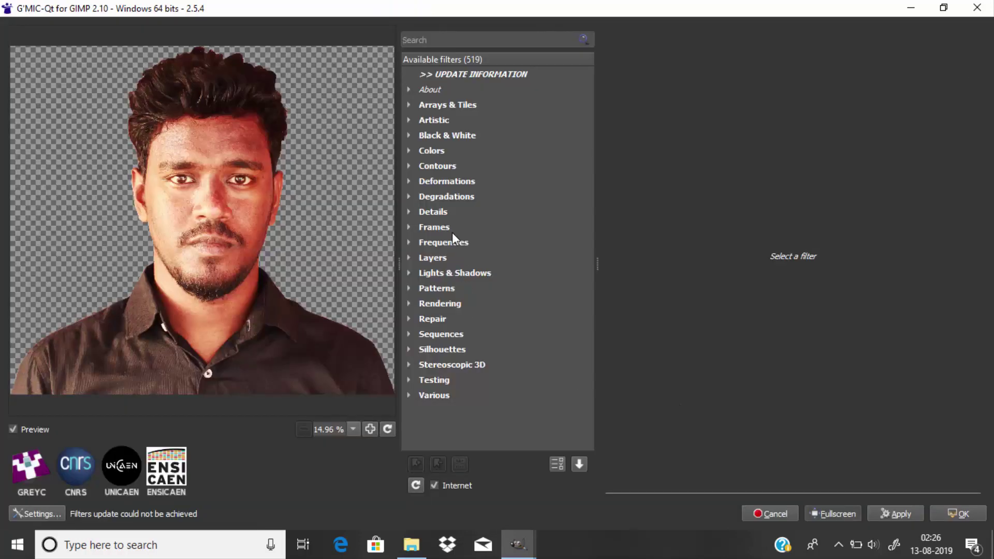
pyautogui.click(414, 150)
pyautogui.scroll(-2, 493, 337)
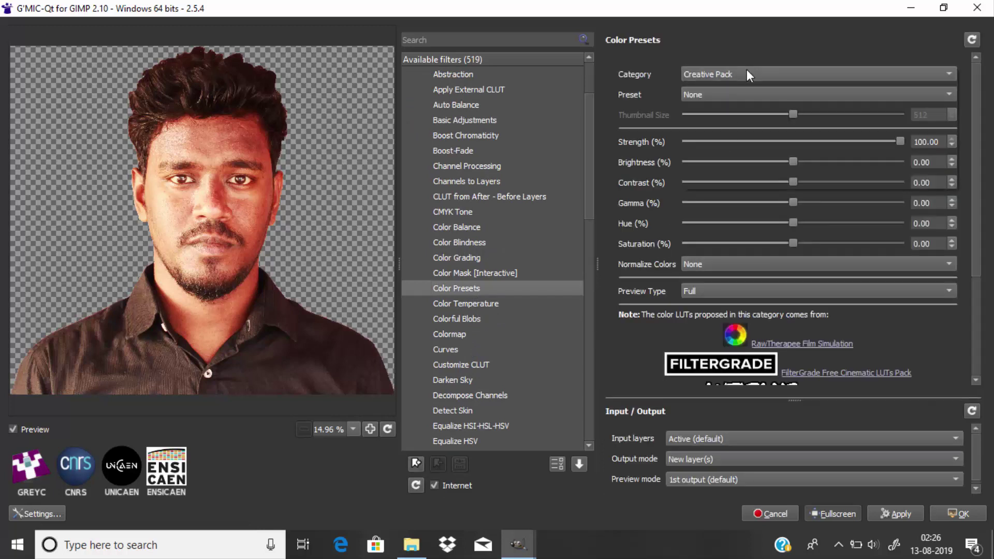
pyautogui.click(747, 70)
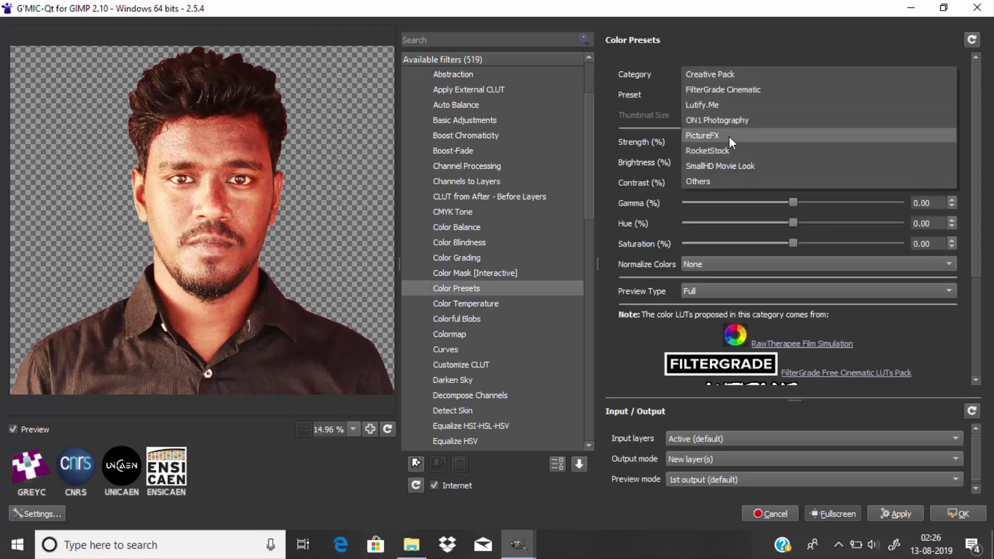
pyautogui.click(729, 135)
pyautogui.click(745, 98)
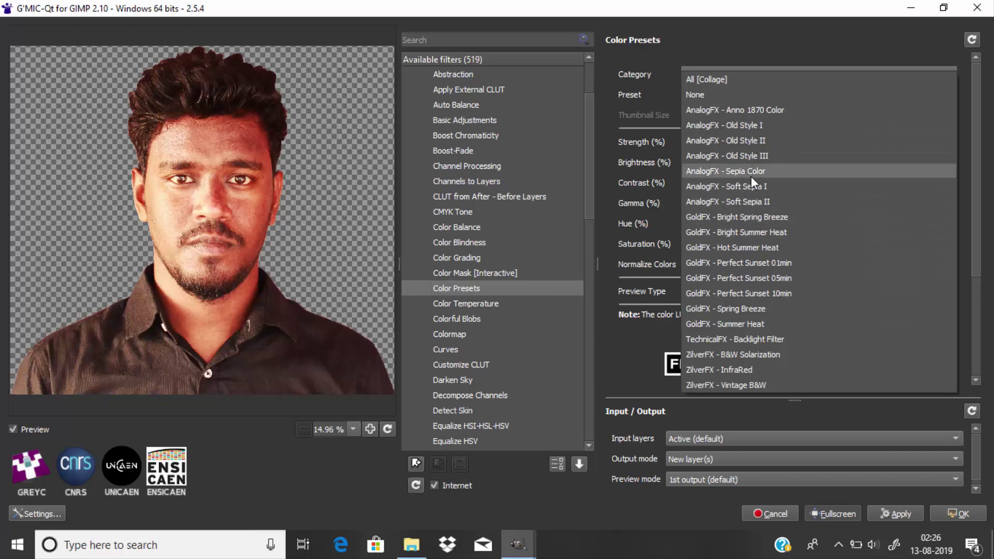
pyautogui.click(724, 40)
# - Apply the RocketStock preset McKinnon 75 at 50% strength, outputting the result as a new layer
pyautogui.click(724, 74)
pyautogui.click(724, 103)
pyautogui.click(721, 93)
pyautogui.click(718, 347)
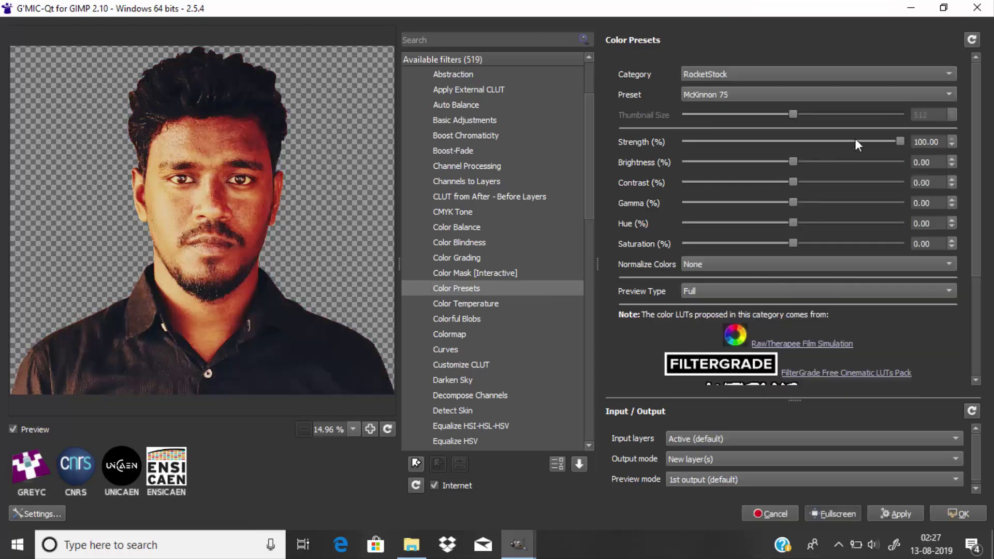
pyautogui.moveTo(792, 151)
pyautogui.mouseDown()
pyautogui.moveTo(728, 151)
pyautogui.moveTo(792, 150)
pyautogui.mouseUp()
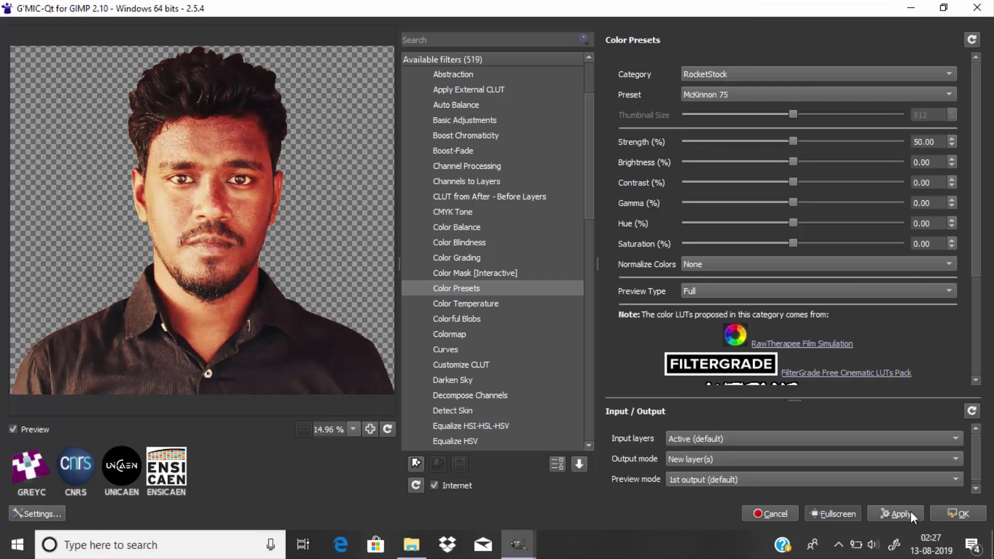
pyautogui.click(958, 513)
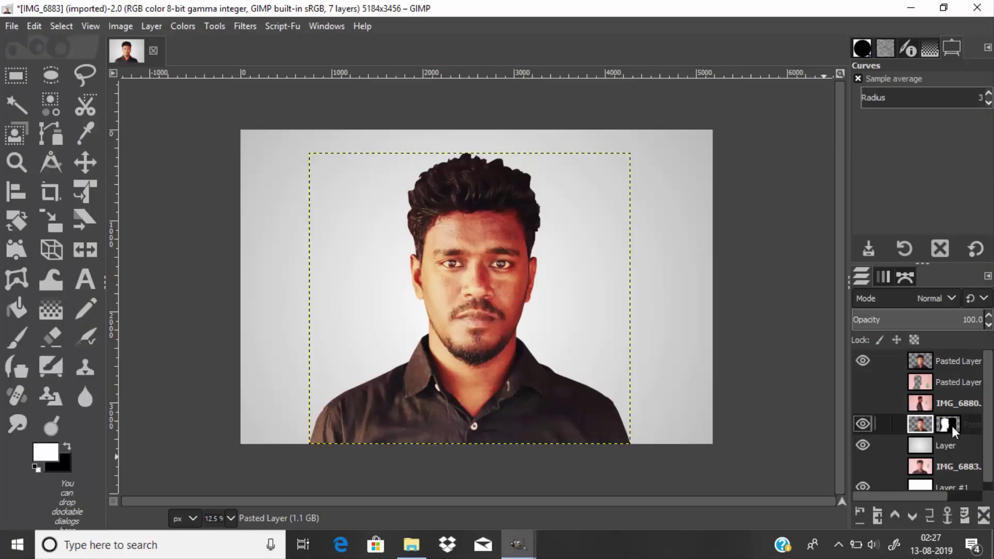
# - Copy the masked portrait's profile mask and add a layer mask initialized to Selection to the new color-graded layer
pyautogui.click(952, 427)
pyautogui.click(937, 360)
pyautogui.hotkey('ctrl', 'c')
pyautogui.rightClick(940, 359)
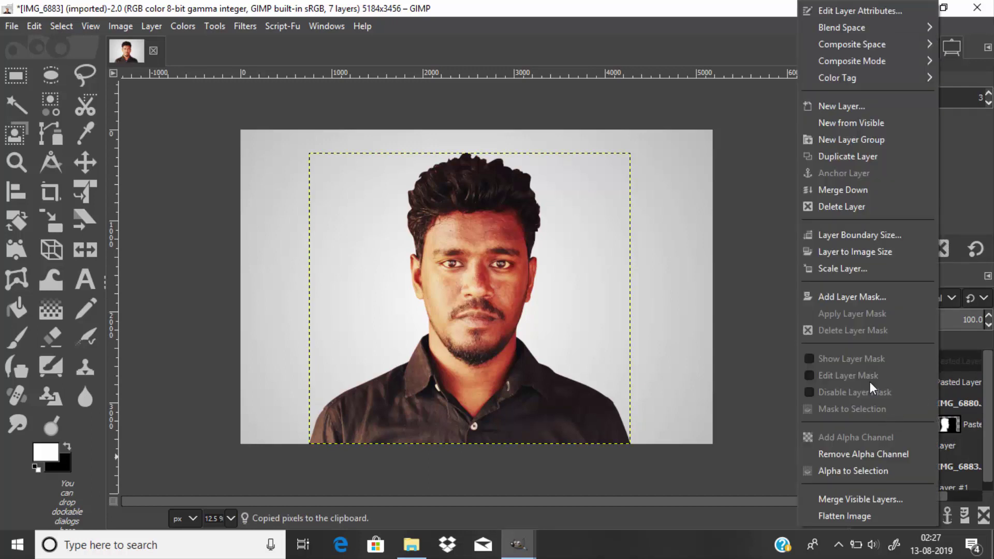
pyautogui.click(866, 294)
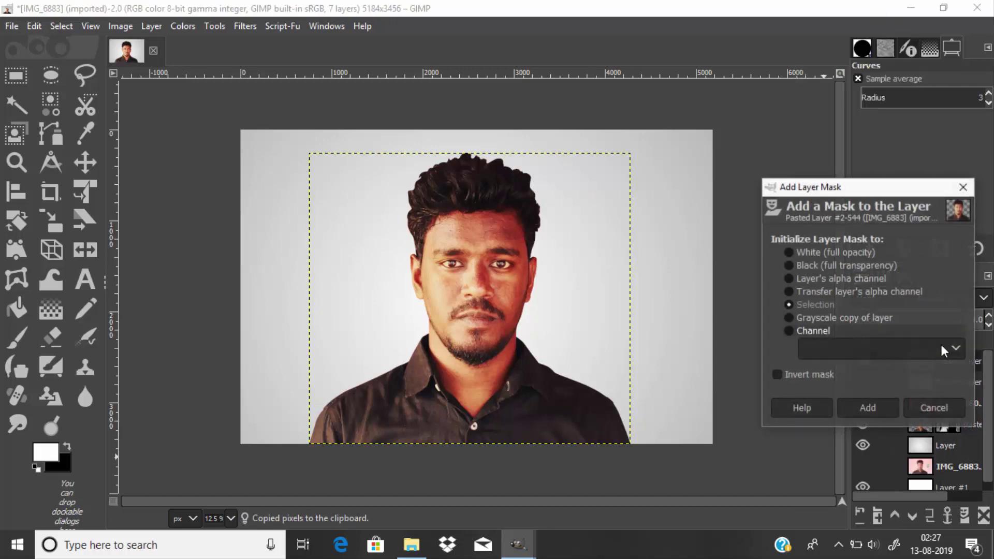
pyautogui.click(868, 408)
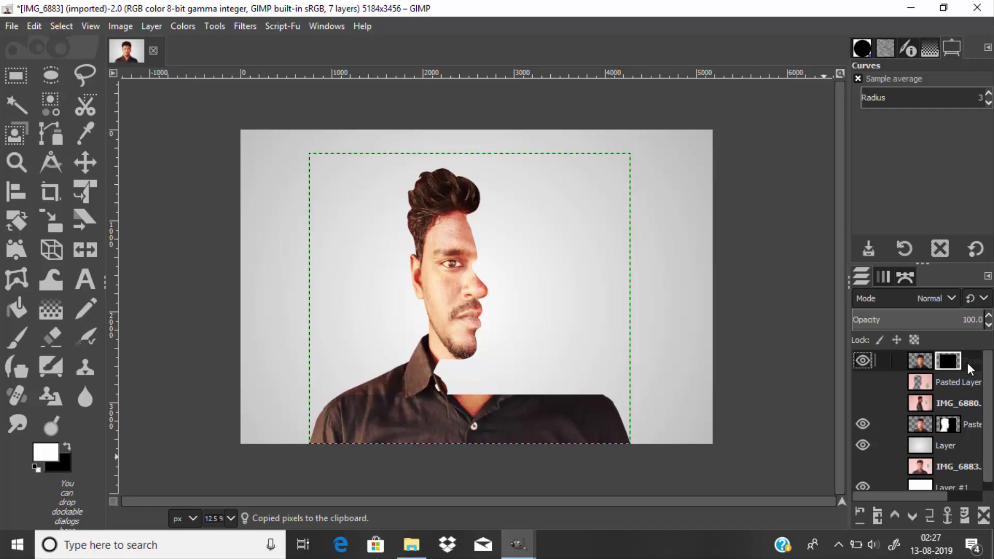
# - Paste the copied profile mask into the color-graded layer's mask, anchor it, and set that layer's opacity to 71
pyautogui.hotkey('ctrl', 'v')
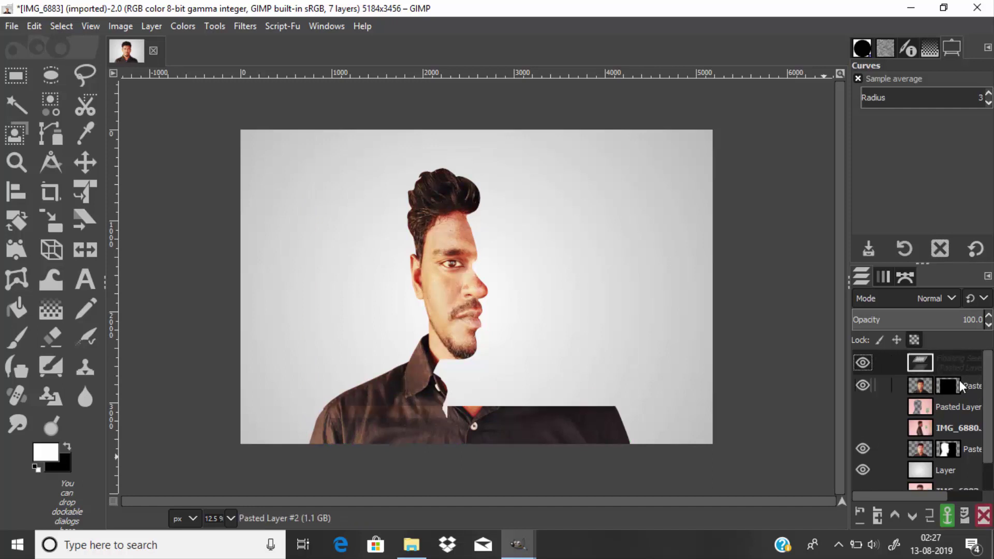
pyautogui.click(948, 517)
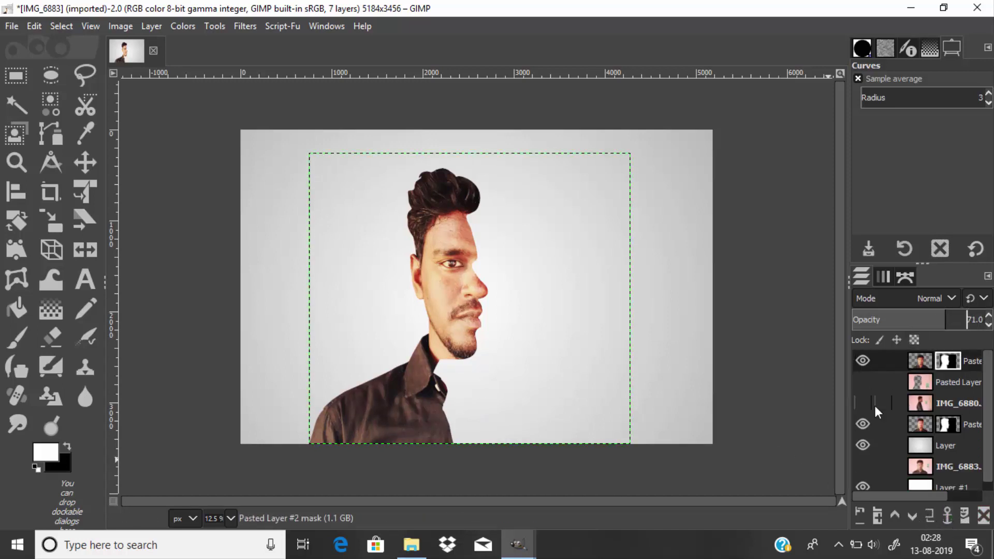
# - Select the white layer at the bottom of the layer stack
pyautogui.click(951, 489)
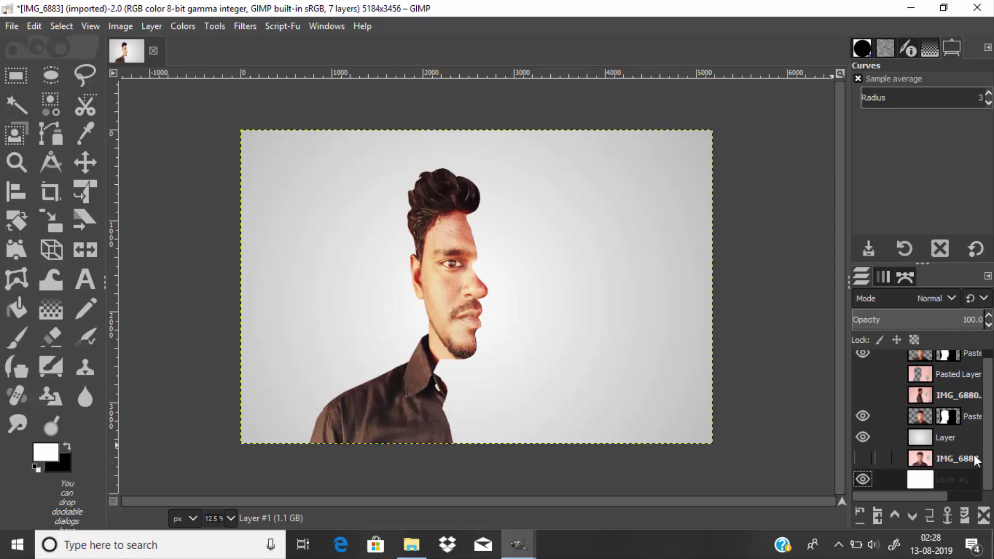